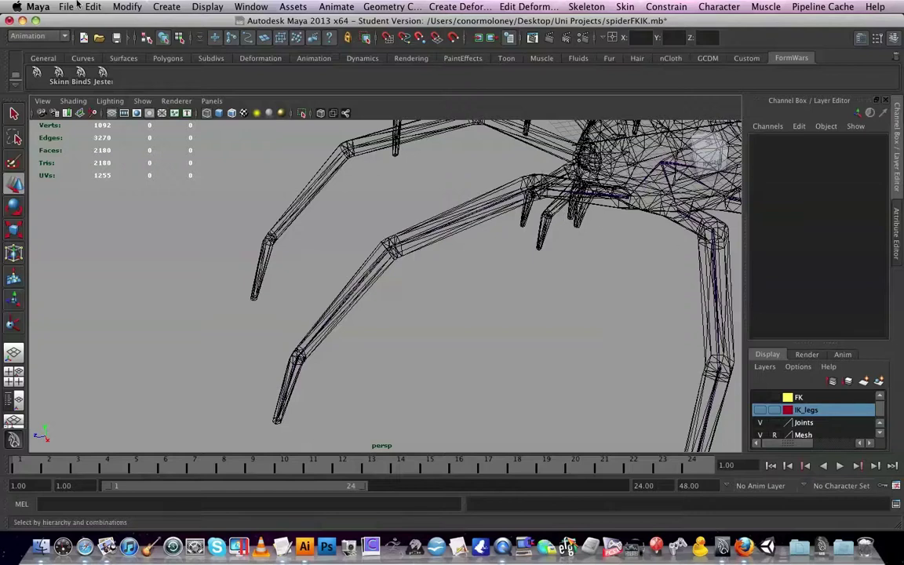
Step: Save the spider scene, continuing past the student-version warning
click(70, 6)
click(116, 60)
click(422, 300)
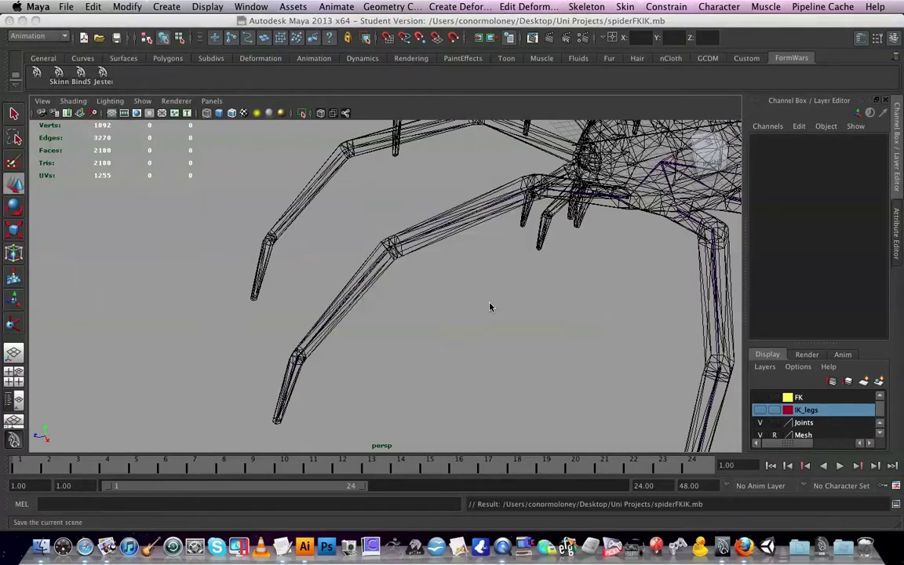
Step: Show the IK_legs layer and check the FK layer settings without changing them
click(761, 410)
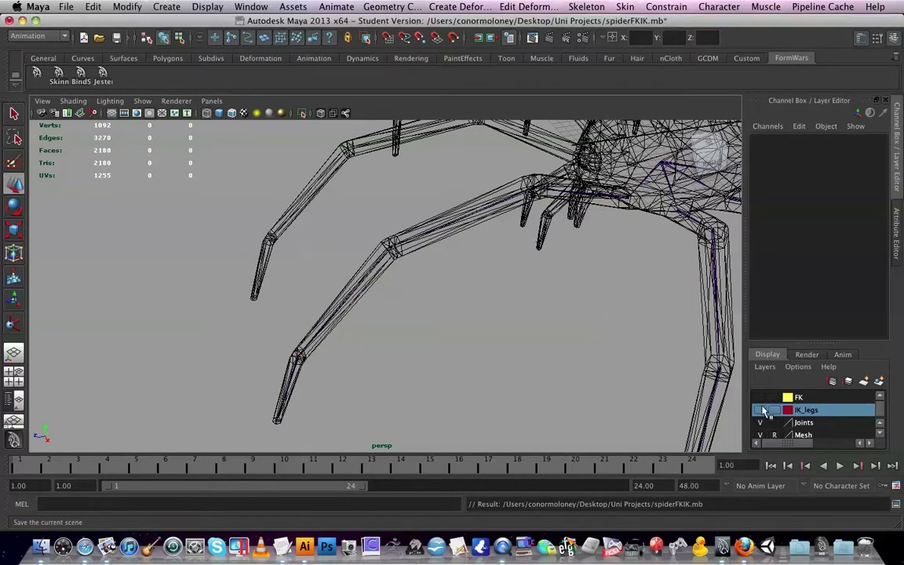
double_click(761, 401)
click(484, 343)
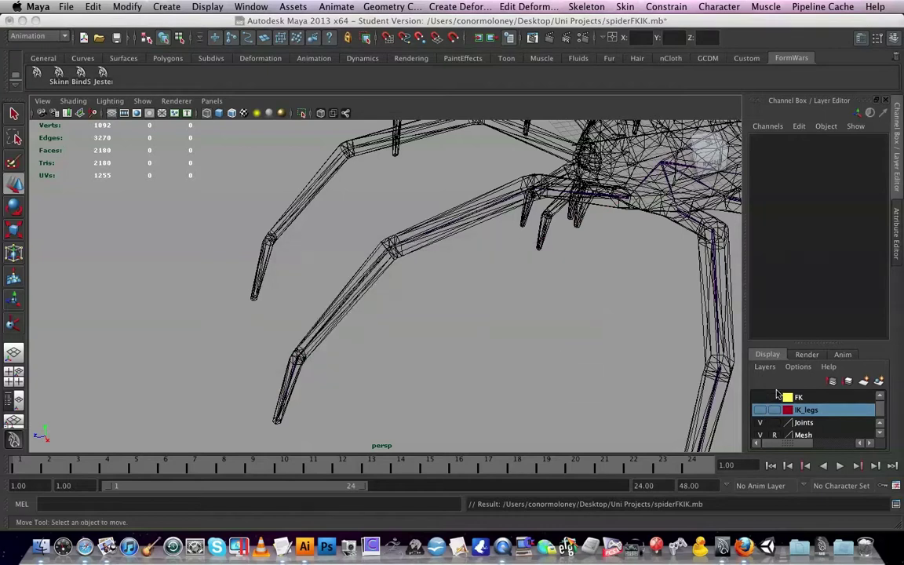
Step: Import the FKIK.ai curve file from the WitchDoctorRig folder into the spider scene
click(67, 6)
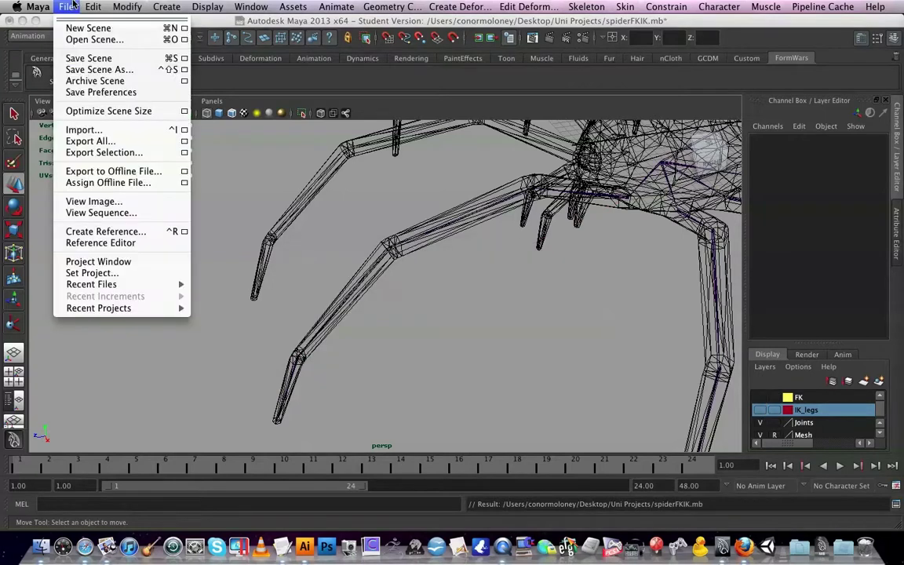
click(90, 131)
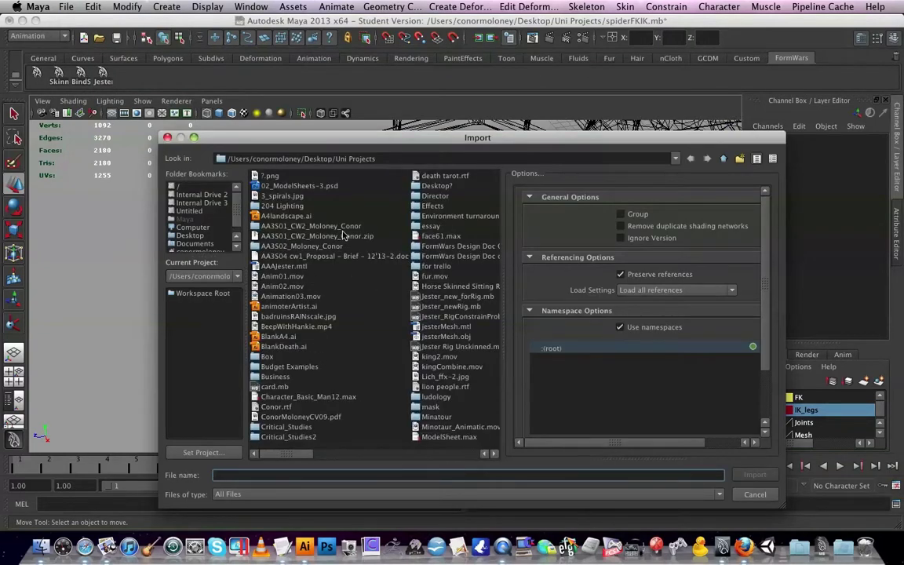
drag(275, 456, 472, 453)
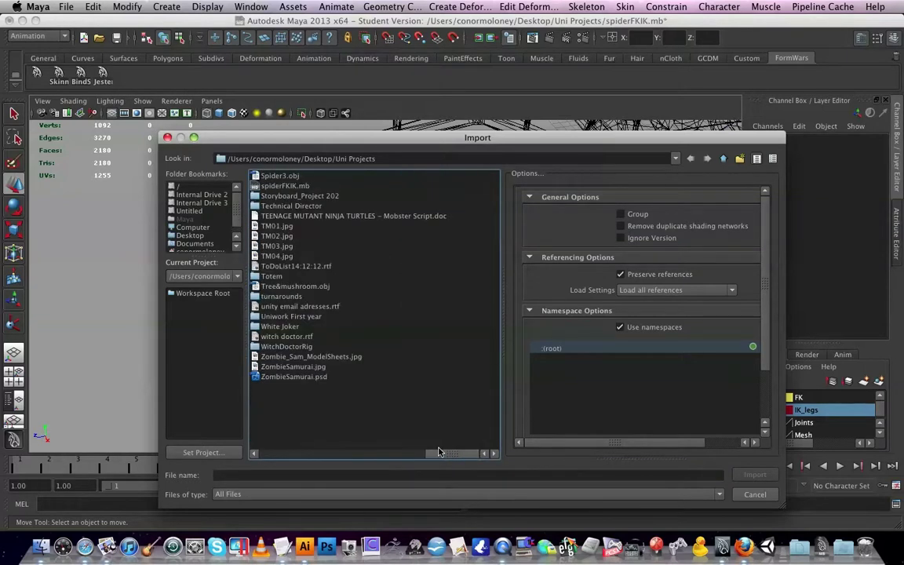
double_click(329, 348)
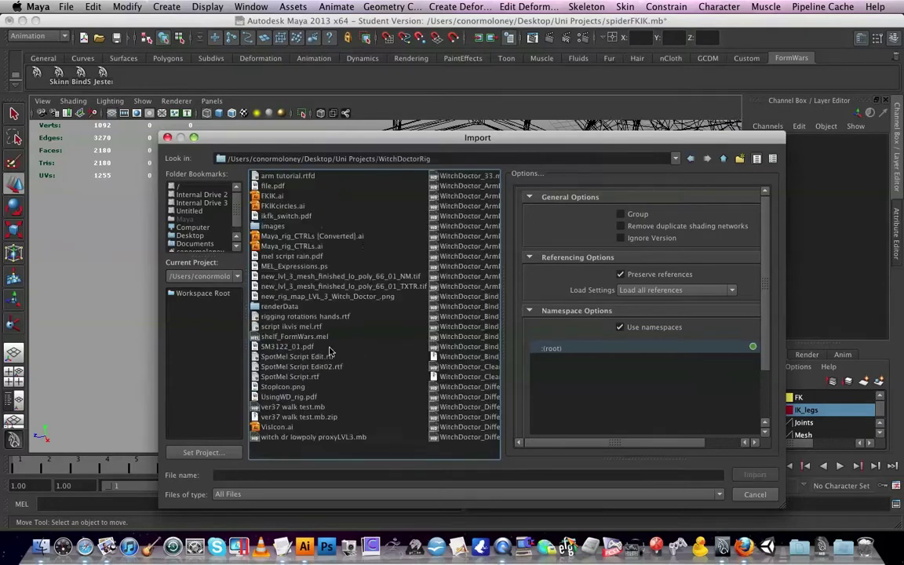
click(289, 197)
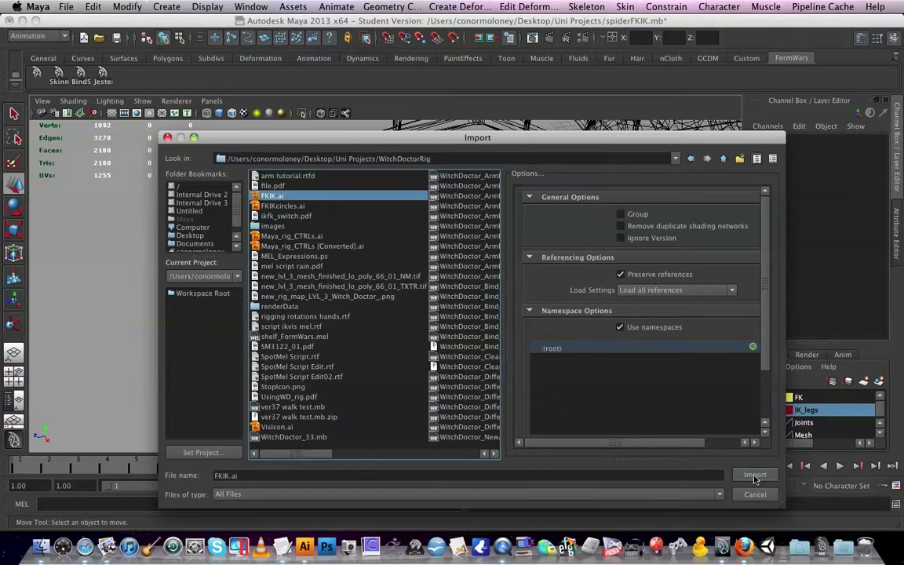
click(754, 475)
Step: Move the imported curve1 text down onto the spider's front leg
key(f)
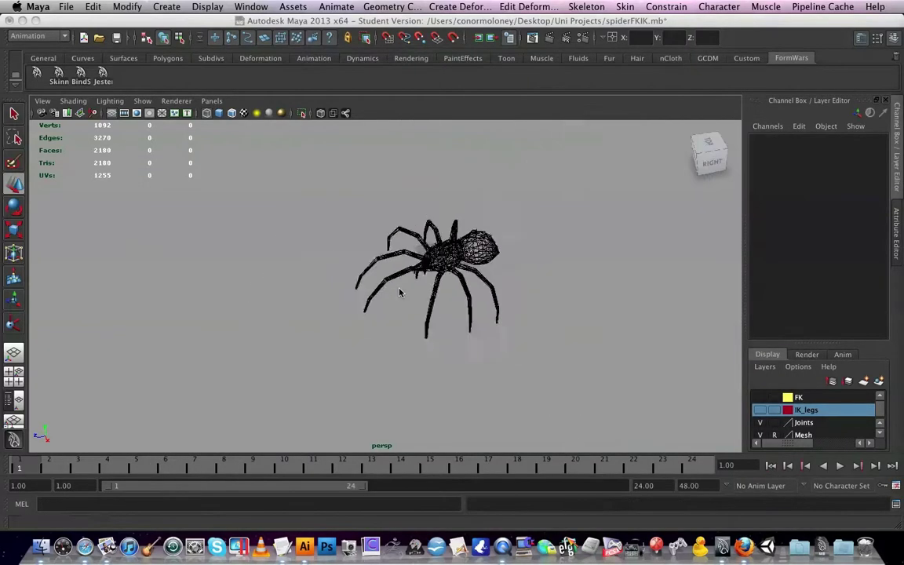
alt+drag(399, 292, 425, 216)
click(425, 216)
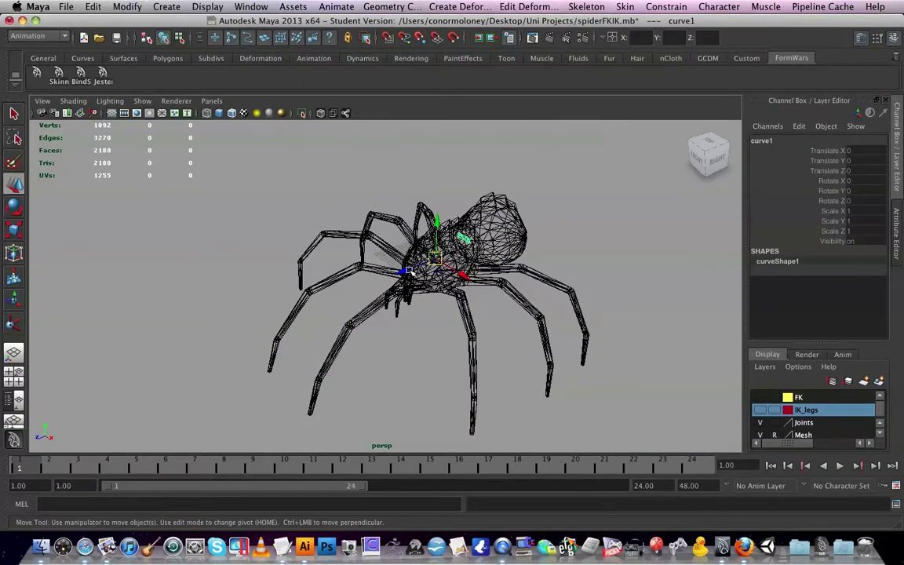
drag(375, 244, 266, 343)
alt+drag(428, 329, 438, 295)
scroll(438, 294, up, 5)
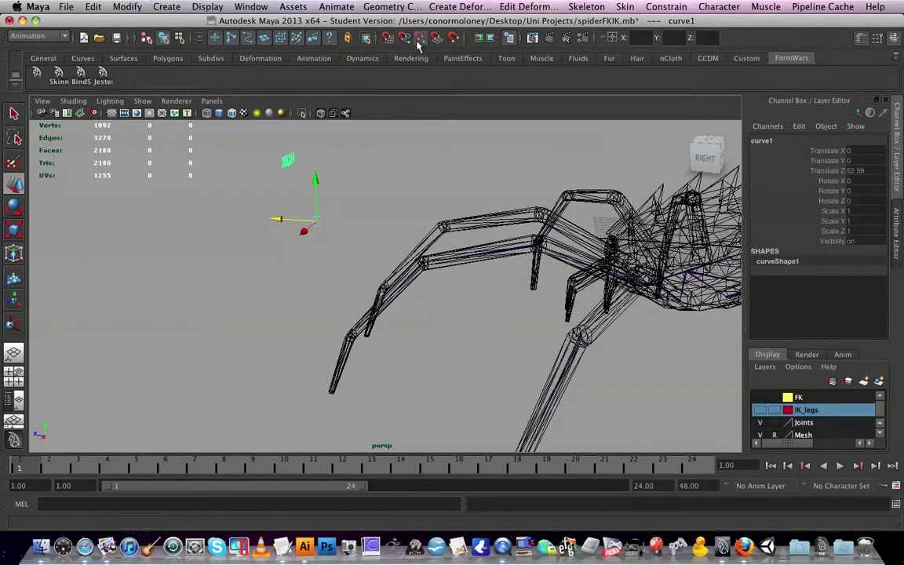
drag(314, 222, 325, 377)
alt+drag(393, 388, 331, 386)
key(bracketleft)
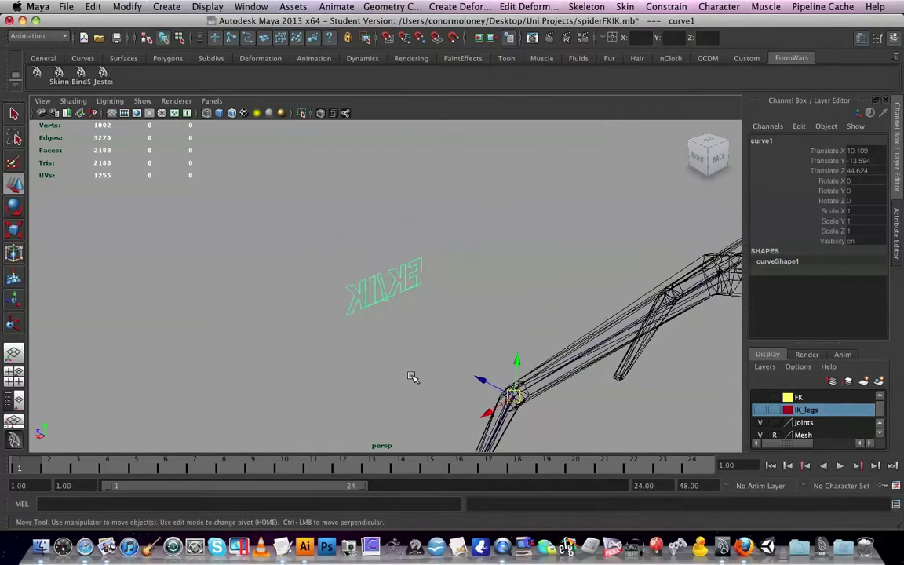
Step: Center curve1's pivot and move the text onto the leg joint
click(130, 7)
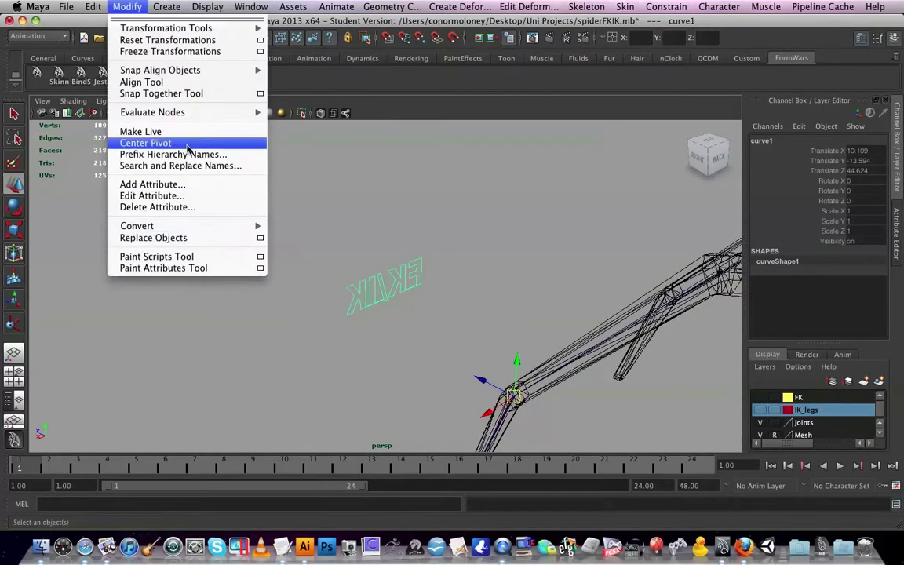
click(145, 142)
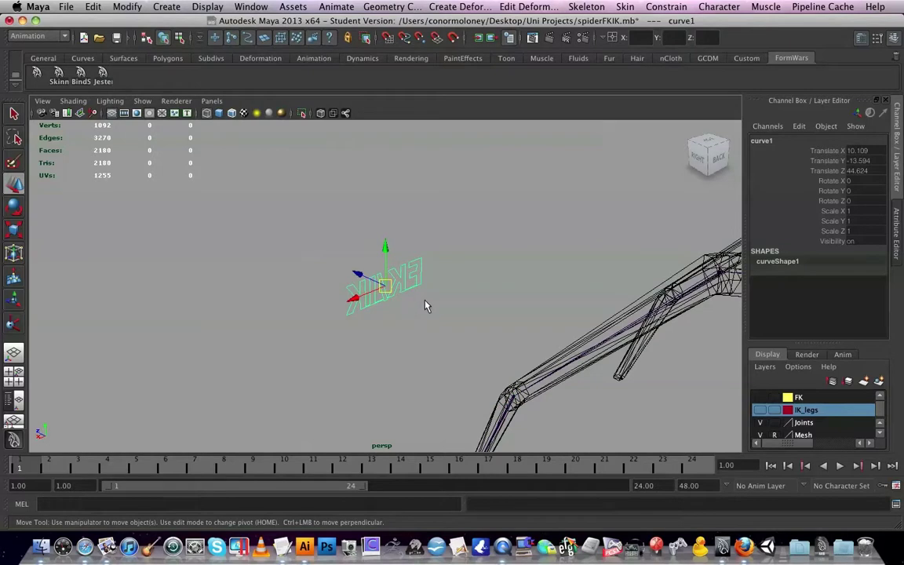
drag(385, 286, 511, 400)
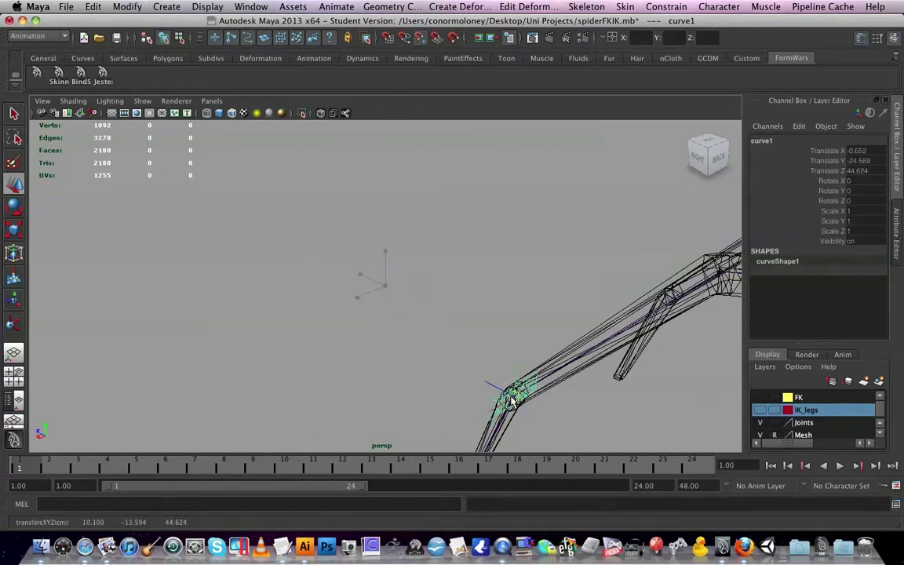
Step: Set the Mesh layer to template display, then deselect the text curve
click(775, 435)
click(775, 435)
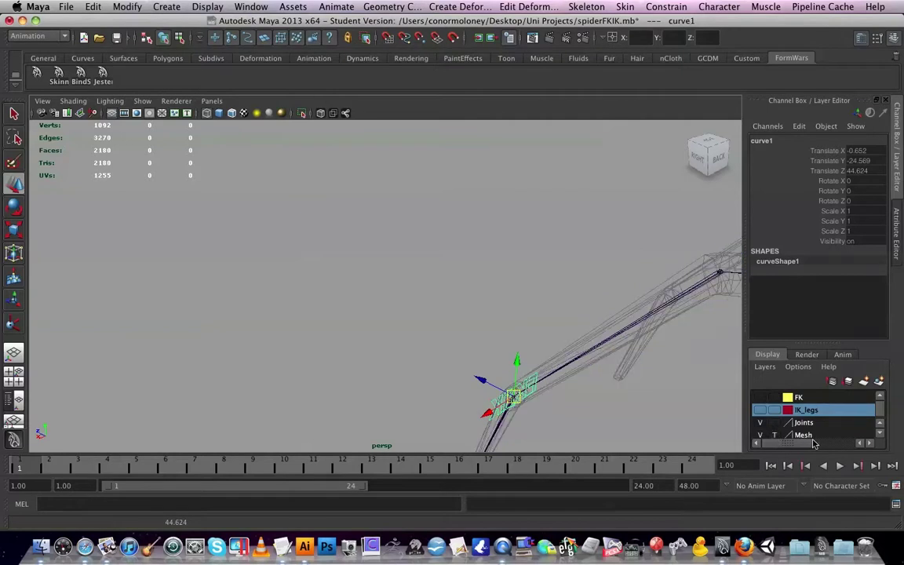
click(518, 397)
click(503, 397)
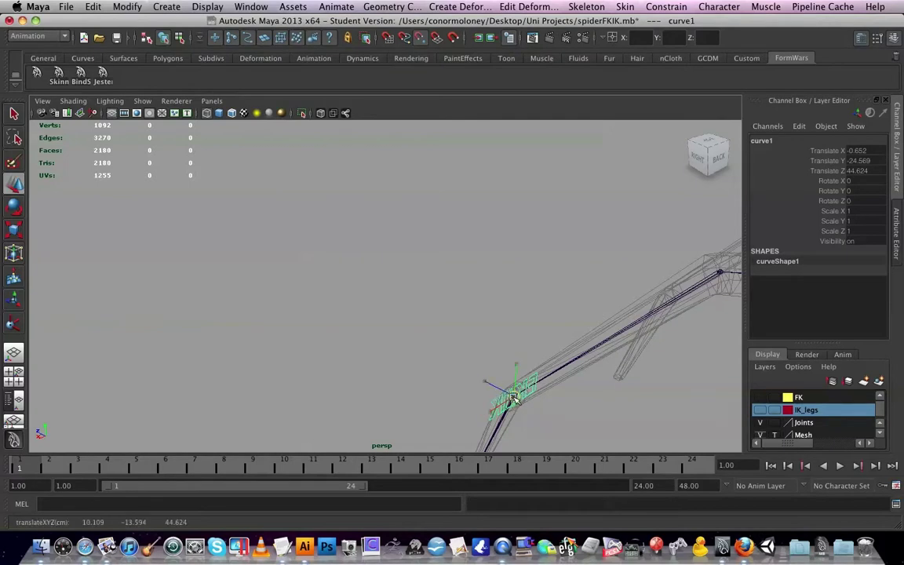
click(534, 336)
Step: Set the FK/IK curve's Rotate Y to 90 and position it beside the front leg
click(495, 396)
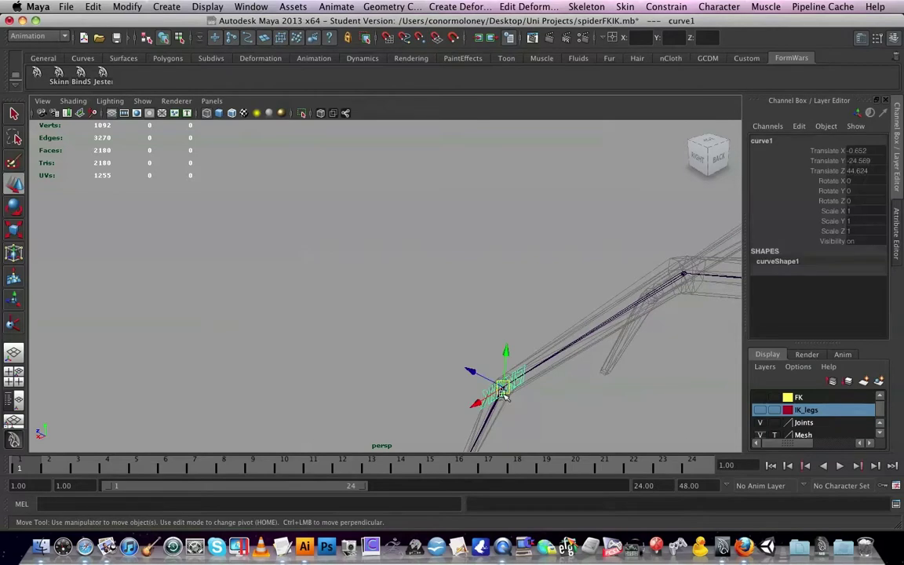
drag(506, 347, 508, 277)
double_click(862, 190)
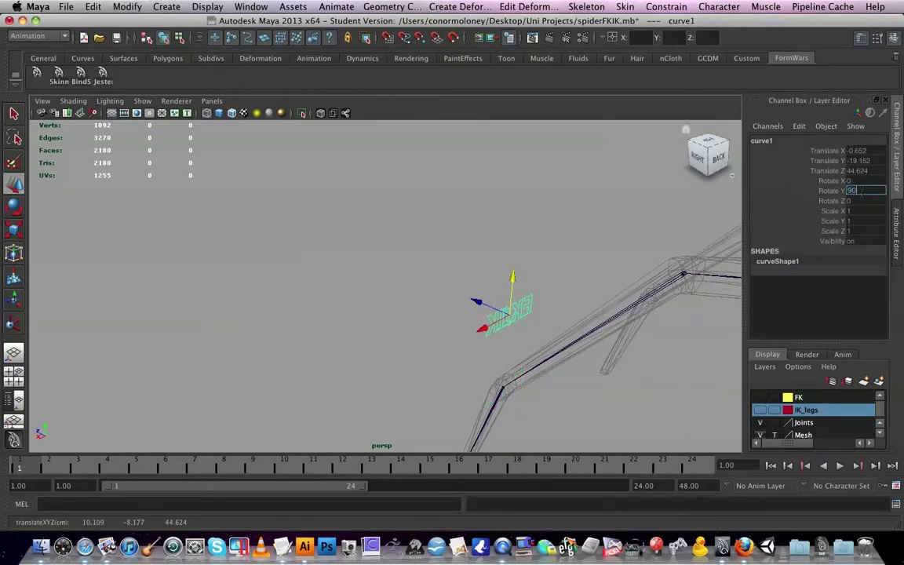
text(90)
key(Return)
alt+drag(567, 303, 632, 334)
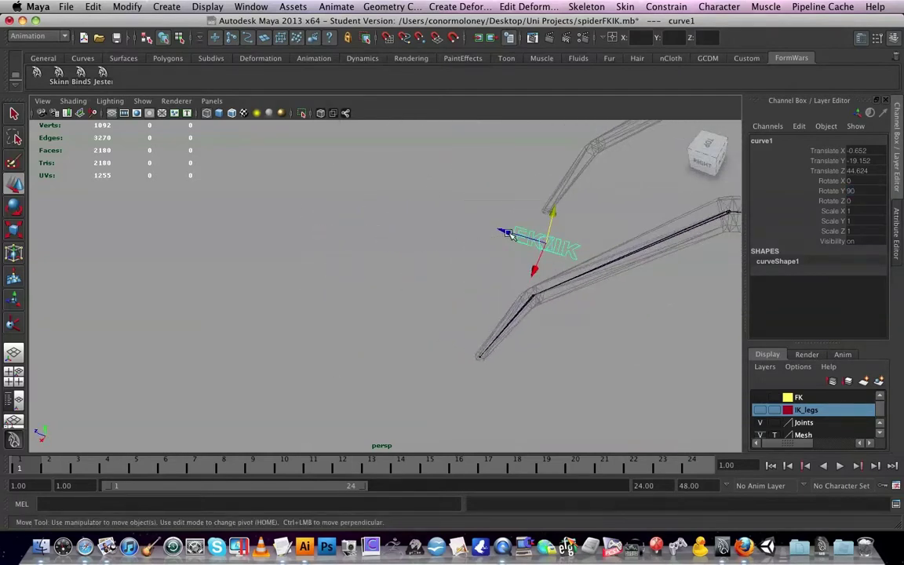
drag(508, 234, 410, 203)
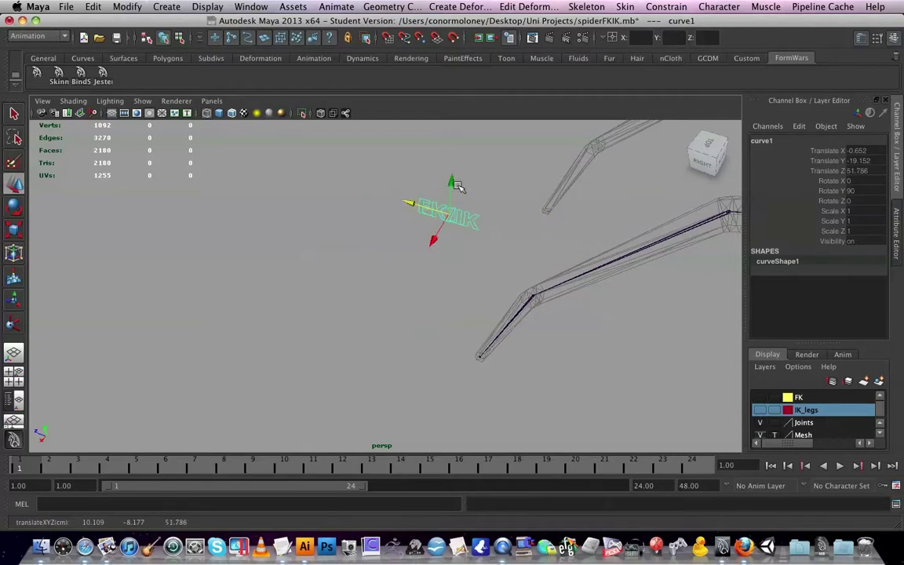
drag(454, 184, 446, 247)
alt+drag(511, 258, 562, 304)
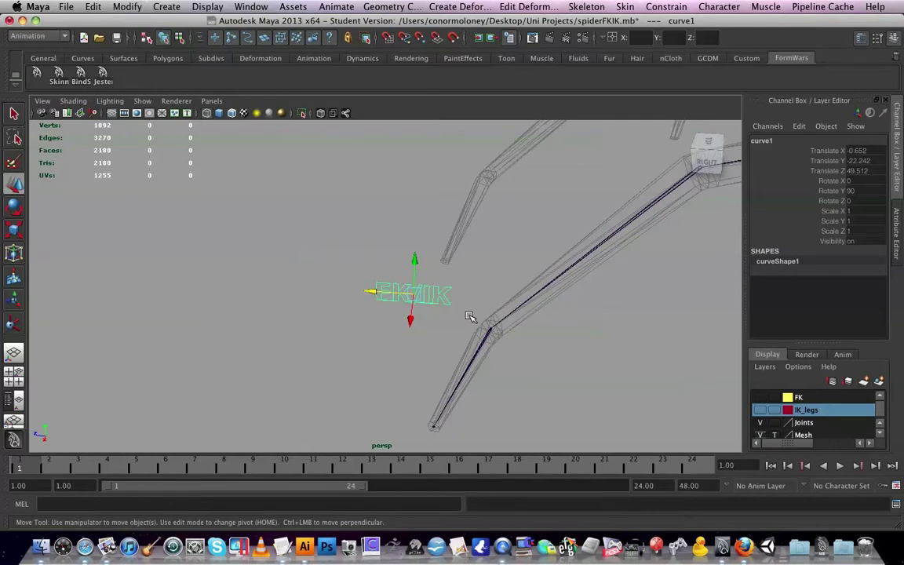
Step: Move the curve's pivot to the knee joint and test-rotate around it
key(Home)
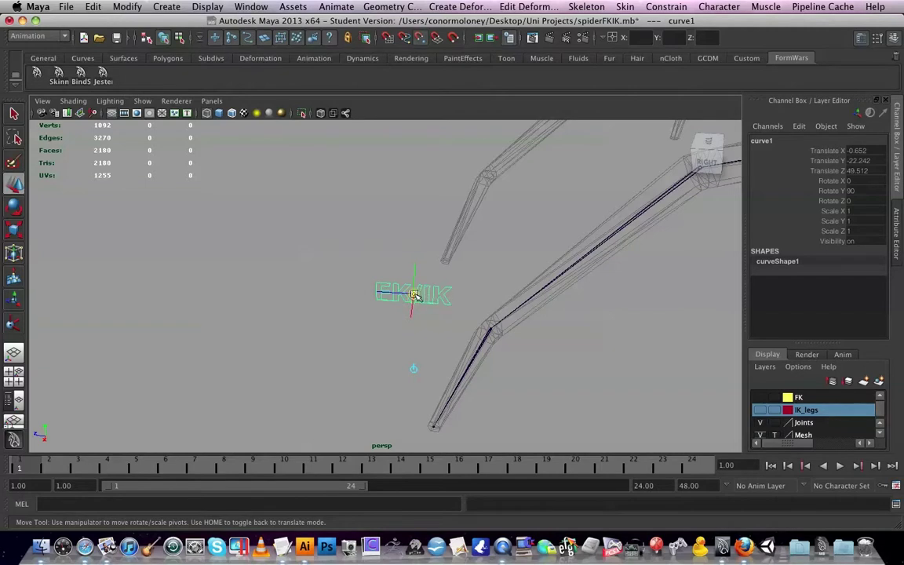
drag(414, 294, 489, 325)
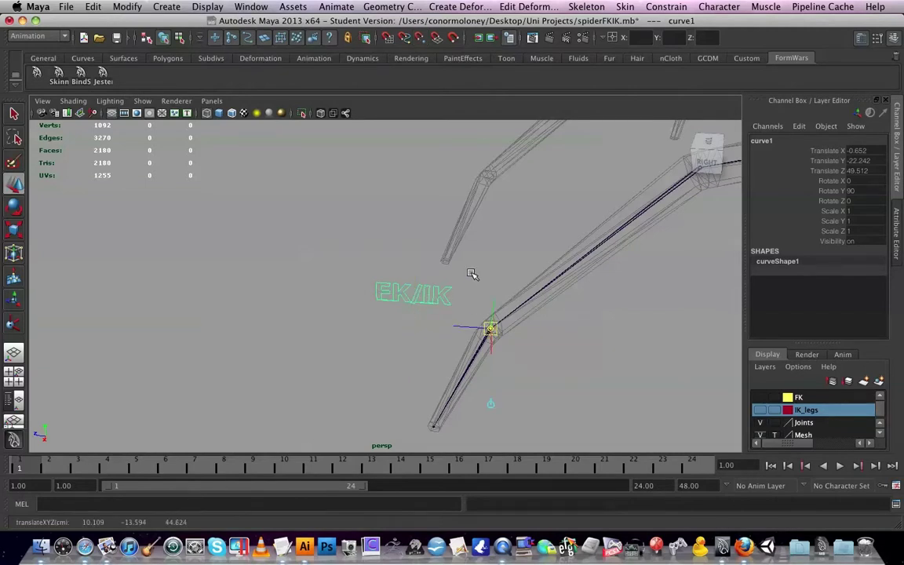
key(Home)
key(e)
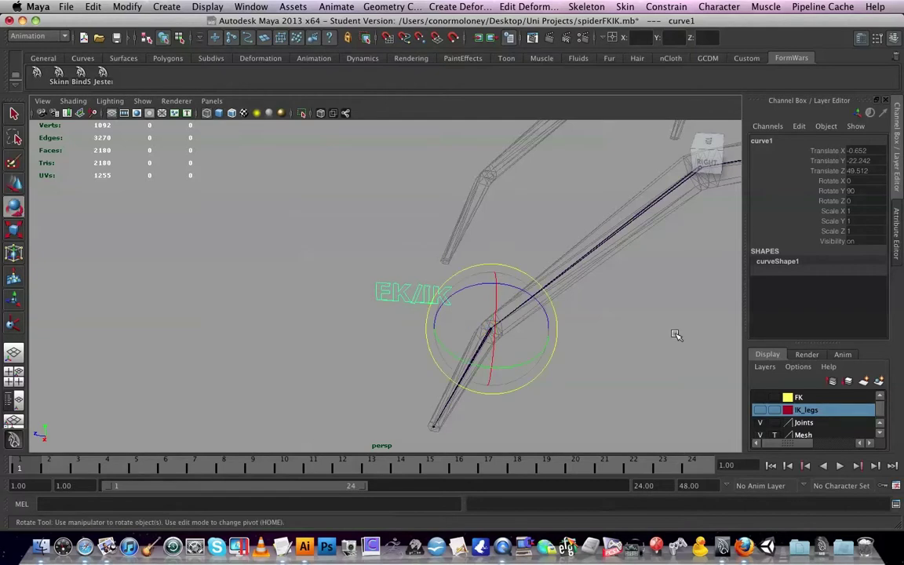
drag(475, 265, 586, 317)
click(424, 287)
click(413, 292)
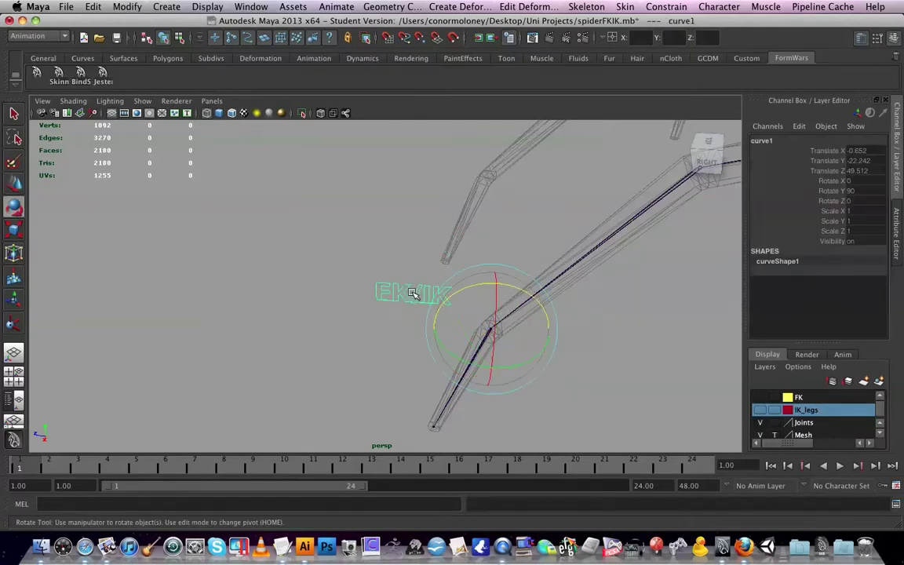
Step: Freeze the FK/IK curve's transformations to zero translate and rotate, scale 1
click(93, 7)
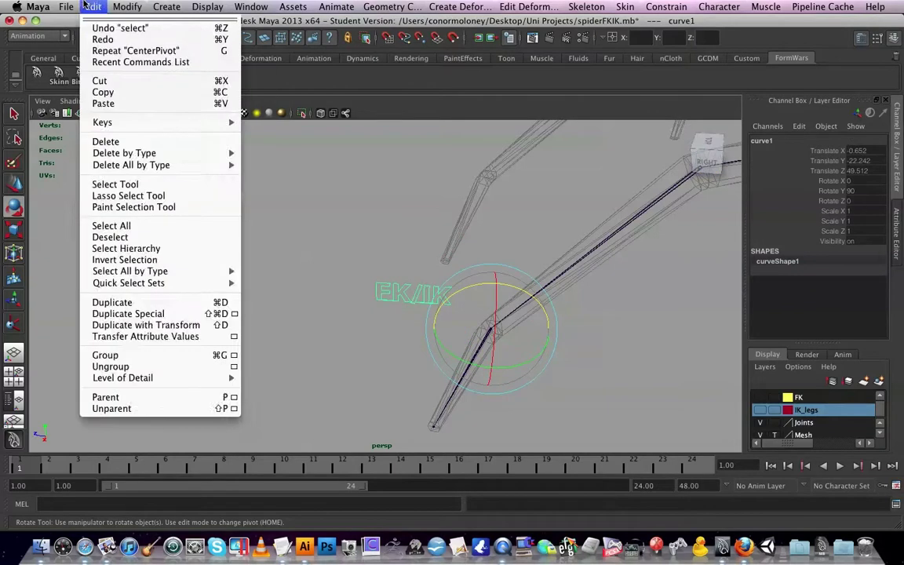
click(136, 52)
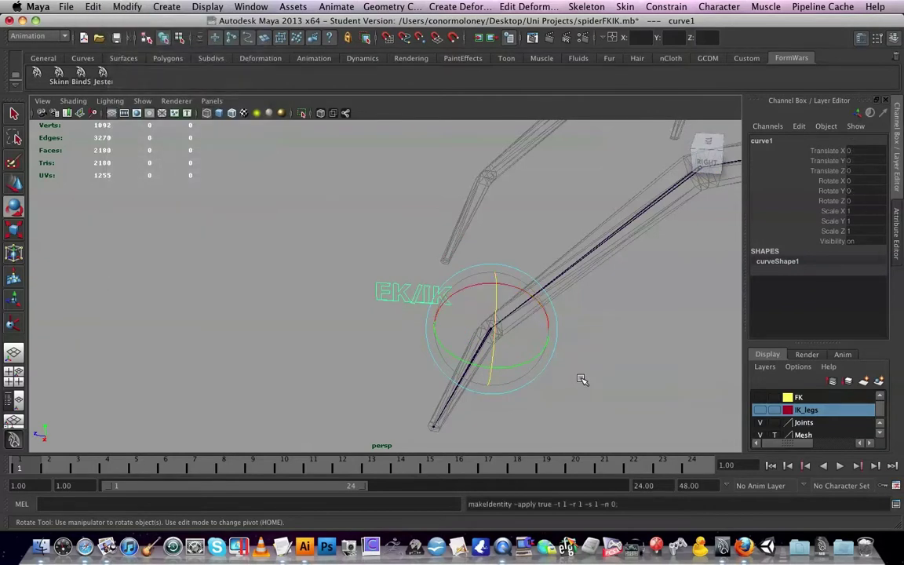
click(453, 312)
click(421, 294)
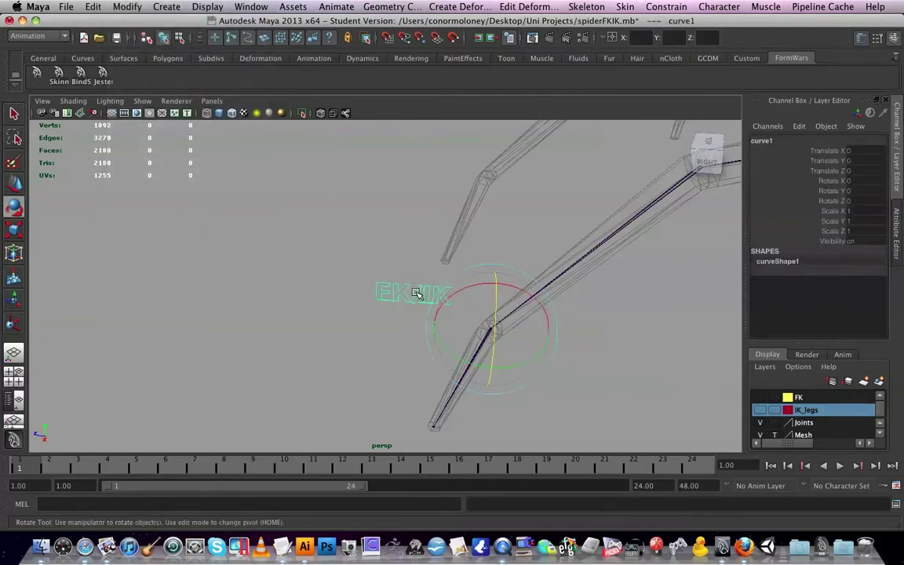
mouse_move(460, 301)
alt+middle_down()
mouse_move(488, 328)
mouse_move(468, 308)
mouse_move(478, 310)
mouse_move(425, 287)
mouse_move(460, 314)
mouse_move(466, 283)
alt+middle_up()
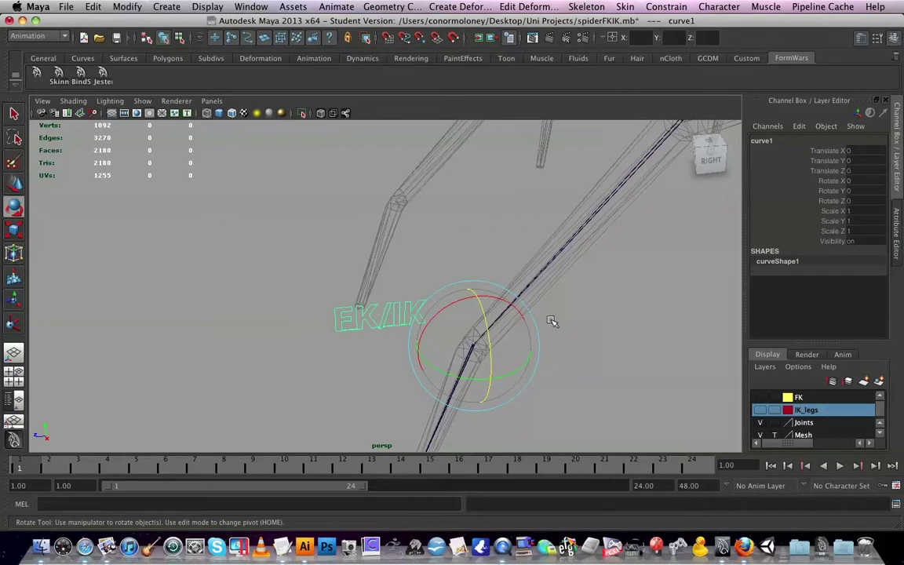
Step: Select the L_04_FrontLeg joint, then add the FK/IK curve for constraining
click(474, 360)
click(470, 355)
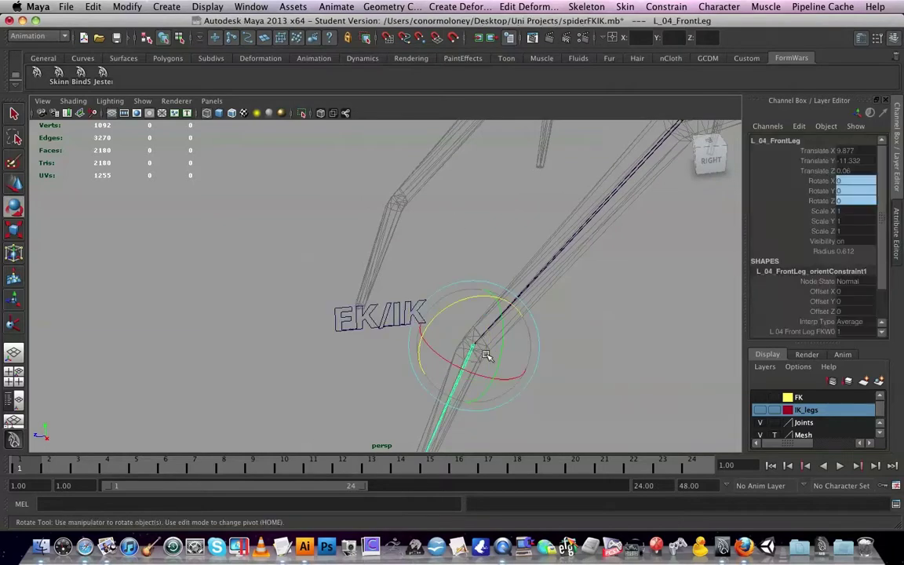
shift+click(394, 315)
click(667, 6)
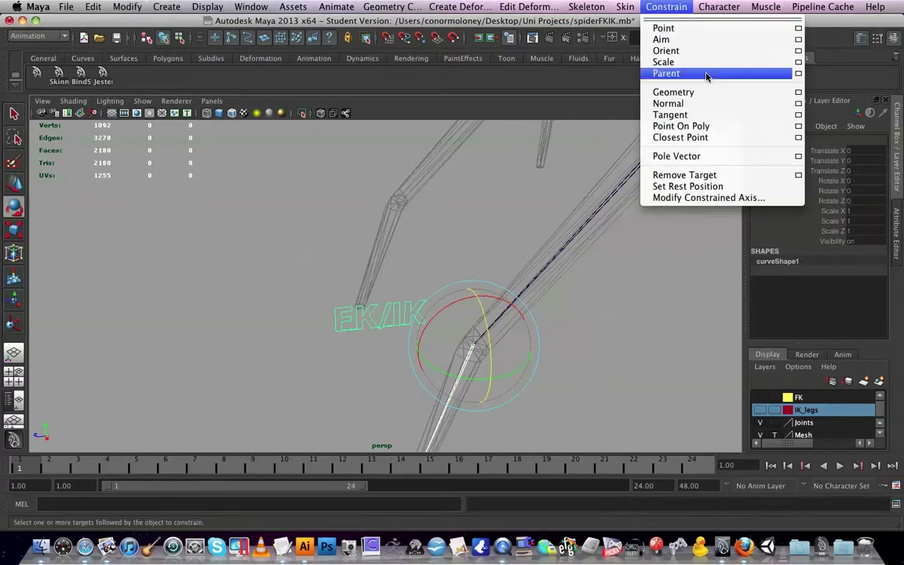
Step: Parent-constrain the FK/IK curve to L_04_FrontLeg with Maintain offset on
click(798, 73)
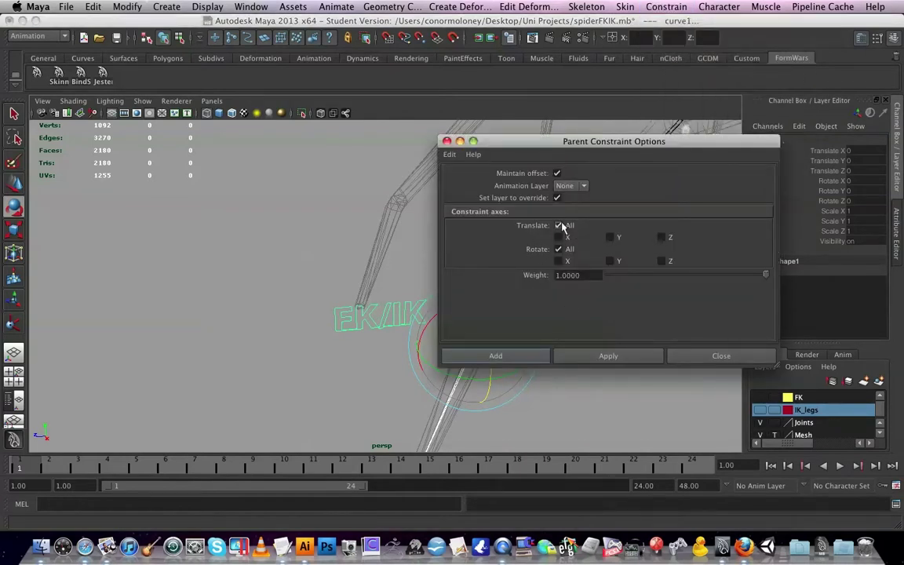
click(524, 360)
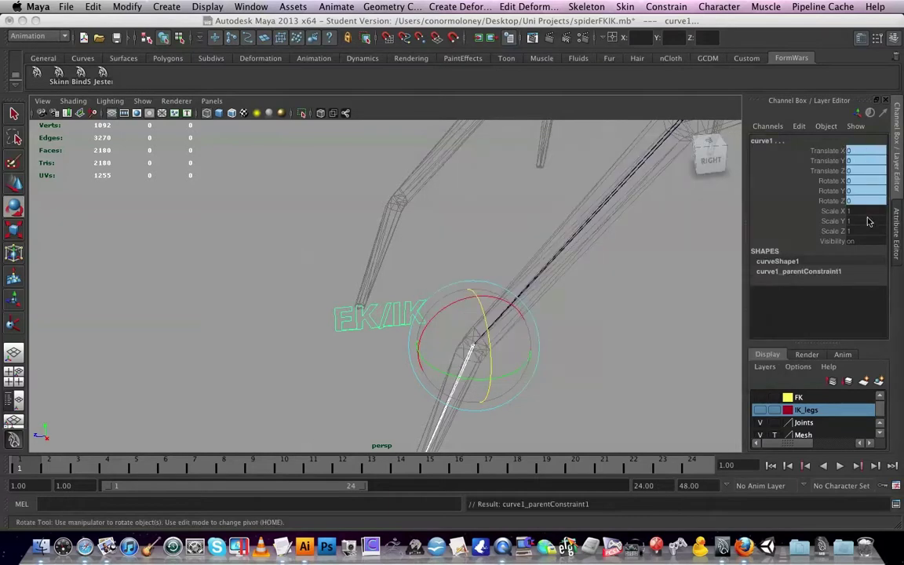
click(634, 331)
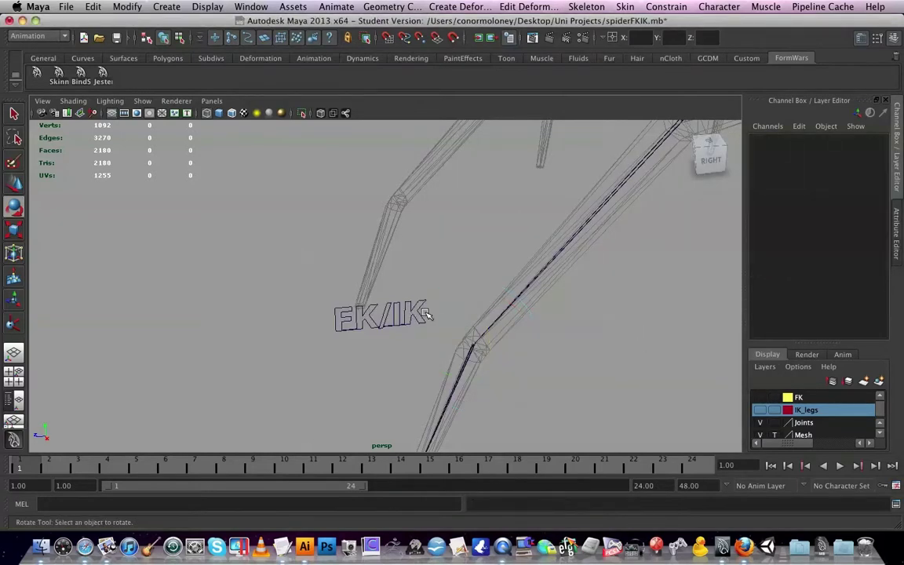
Step: Test-rotate the constrained control, undo the rotation, and deselect it
click(419, 313)
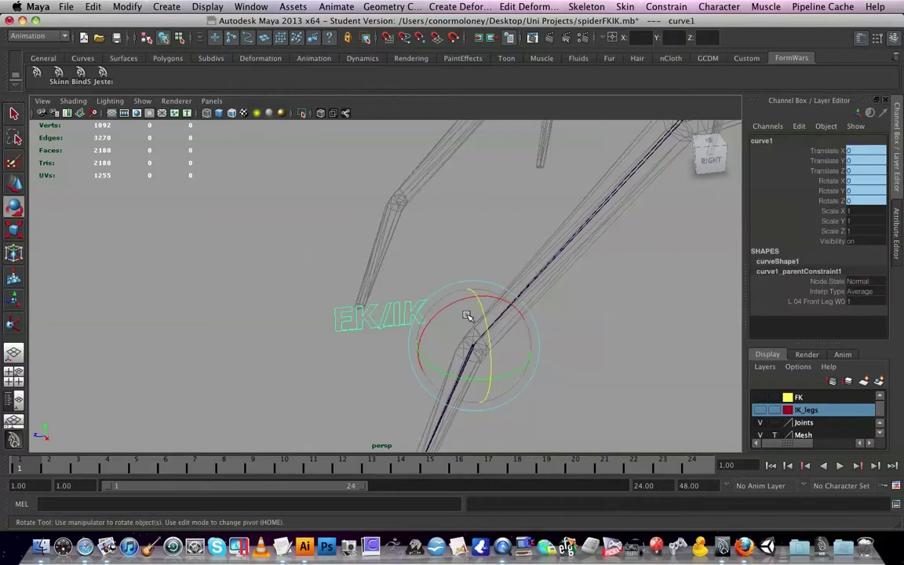
drag(456, 306, 461, 412)
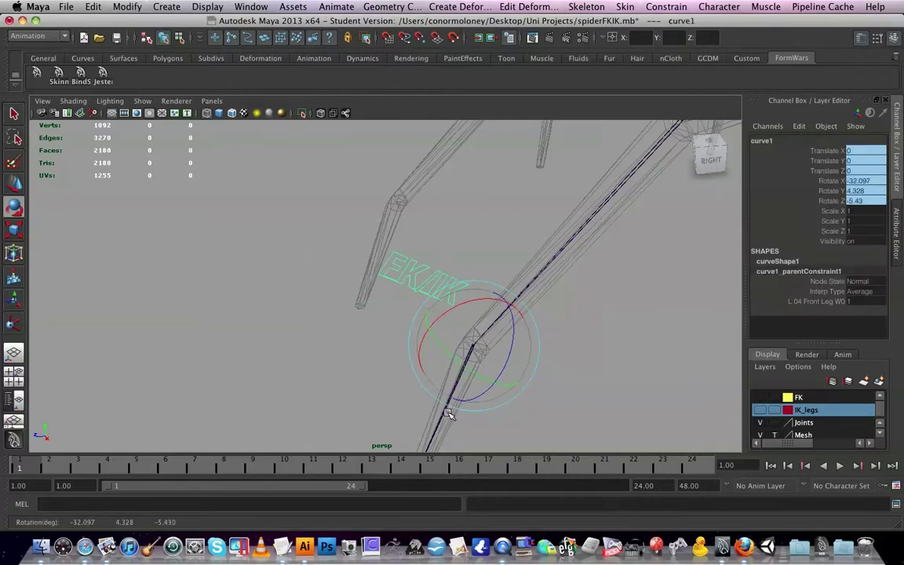
key(z)
key(z)
key(z)
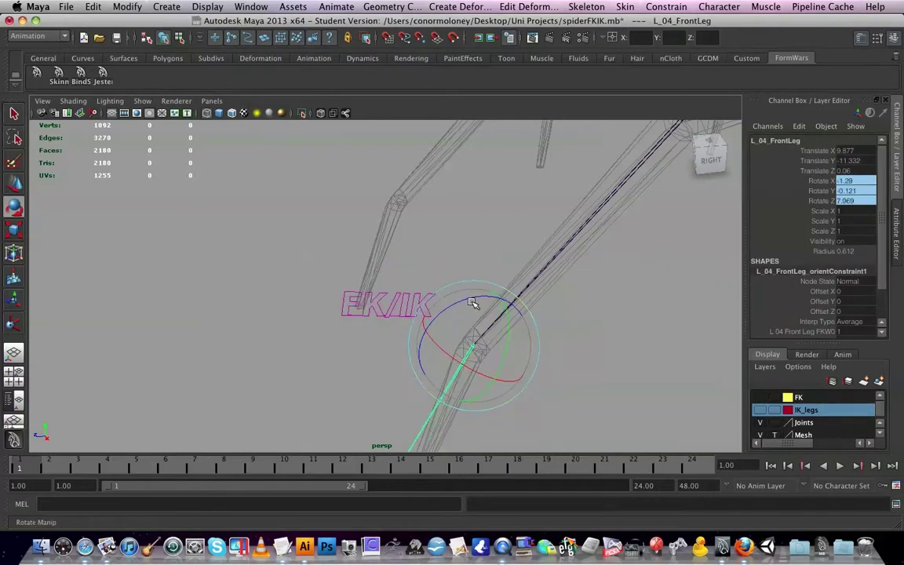
click(545, 325)
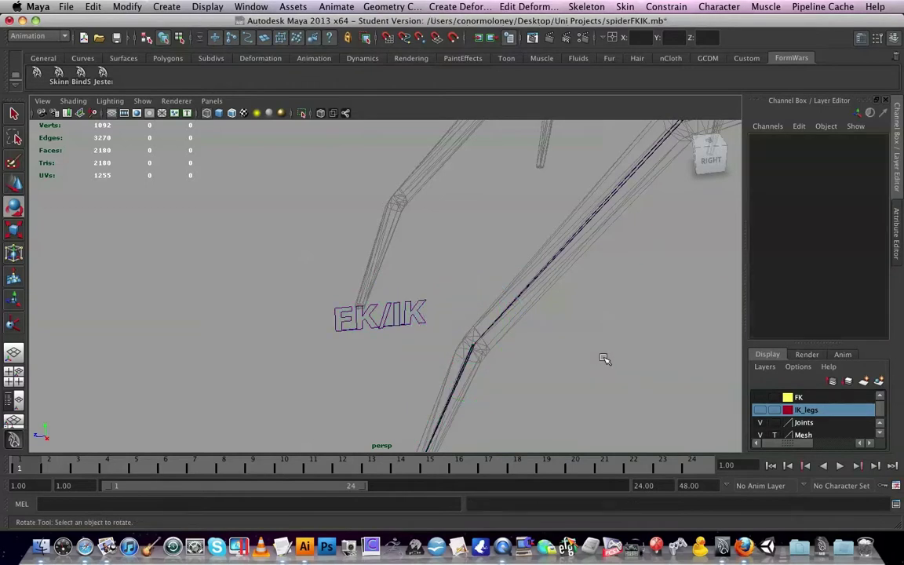
click(412, 308)
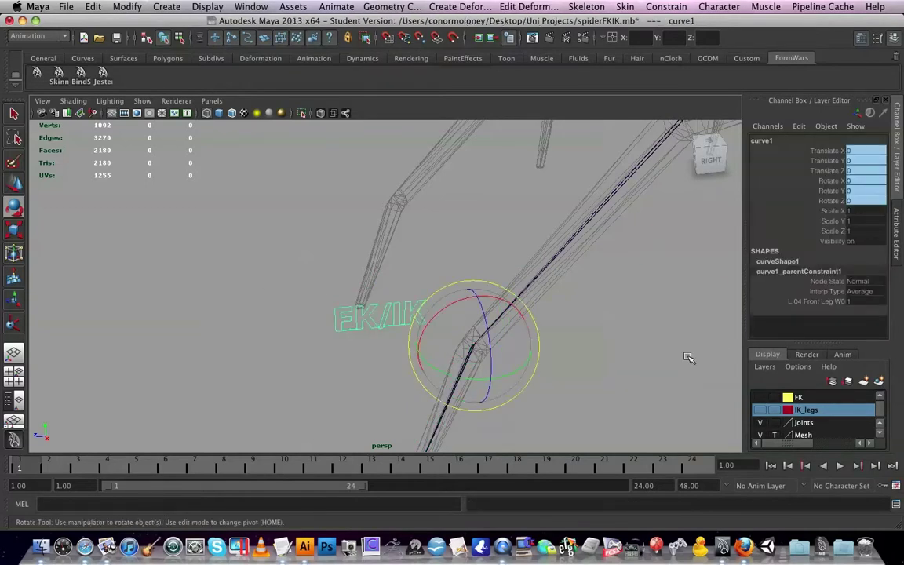
alt+drag(686, 360, 632, 357)
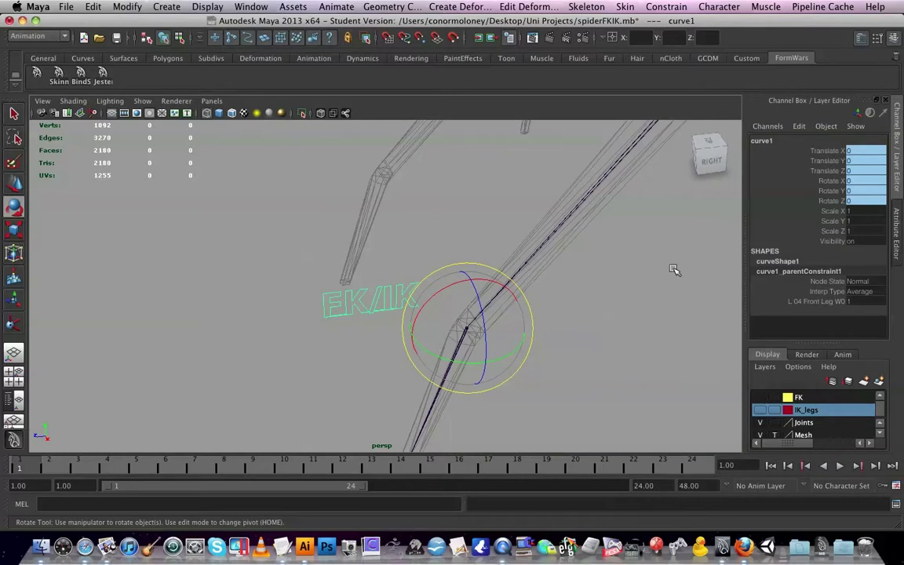
click(544, 269)
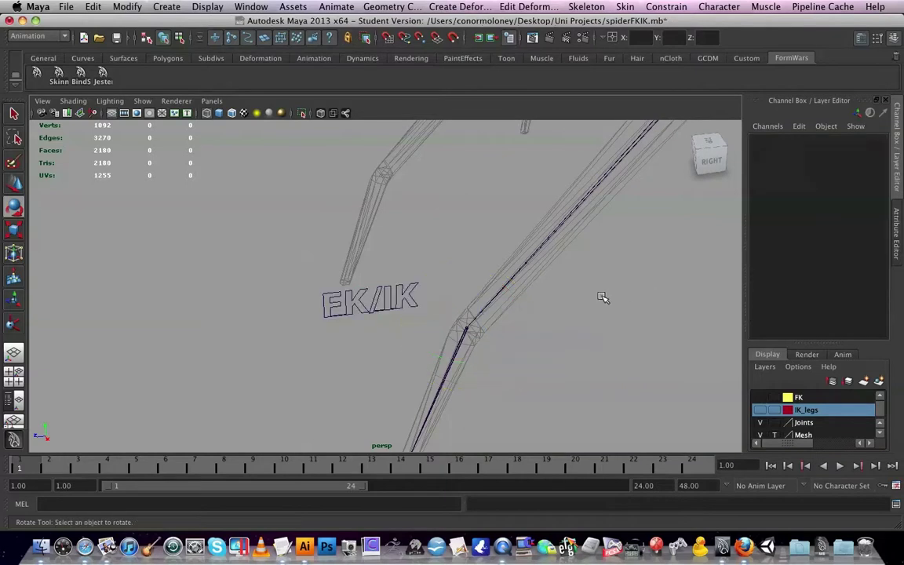
Step: Select curve1 and bring up the Modify menu's Add Attribute command
click(390, 297)
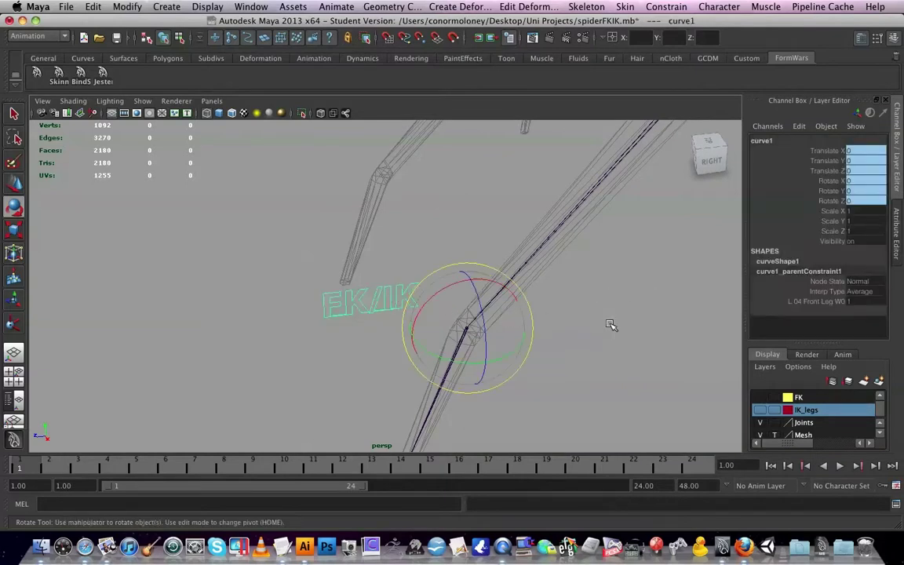
alt+drag(611, 325, 599, 289)
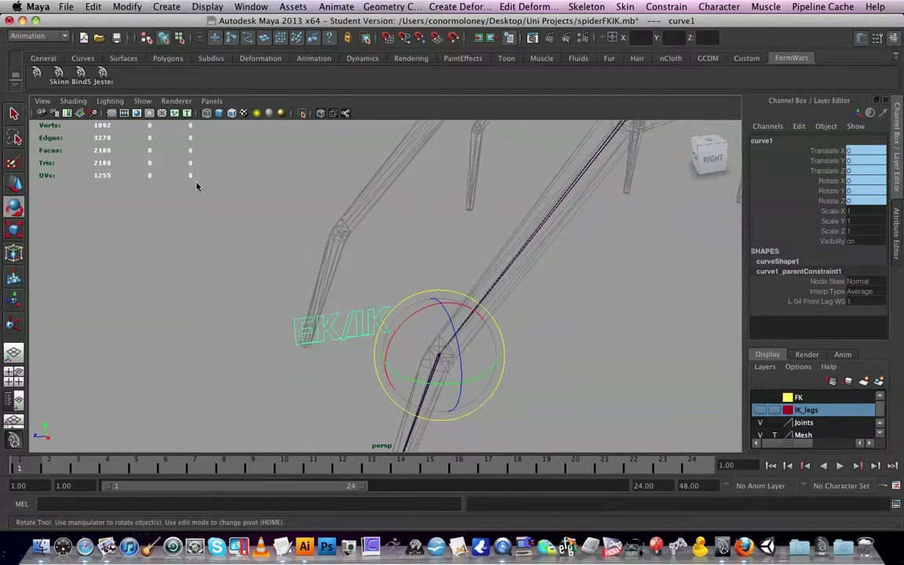
click(93, 6)
click(116, 6)
click(127, 7)
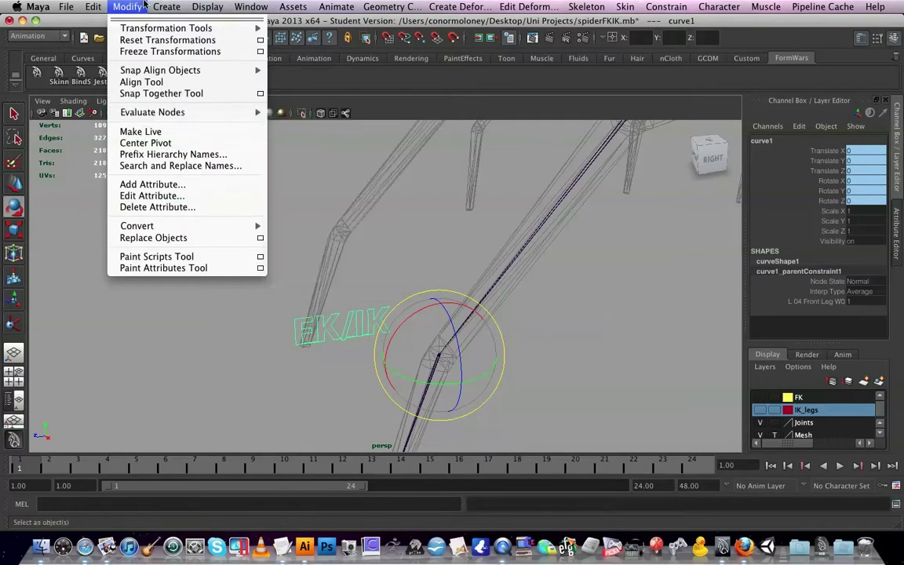
mouse_move(177, 7)
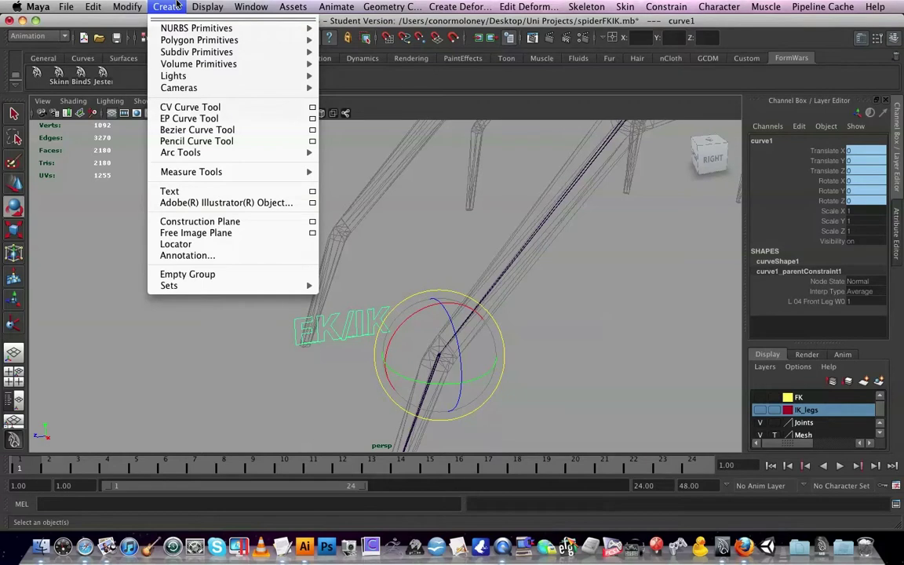
mouse_move(209, 7)
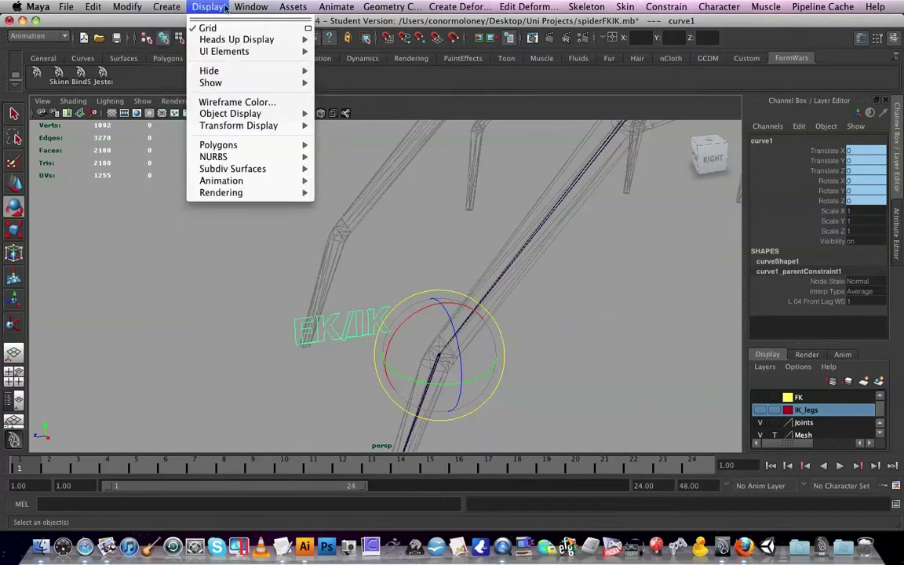
mouse_move(125, 6)
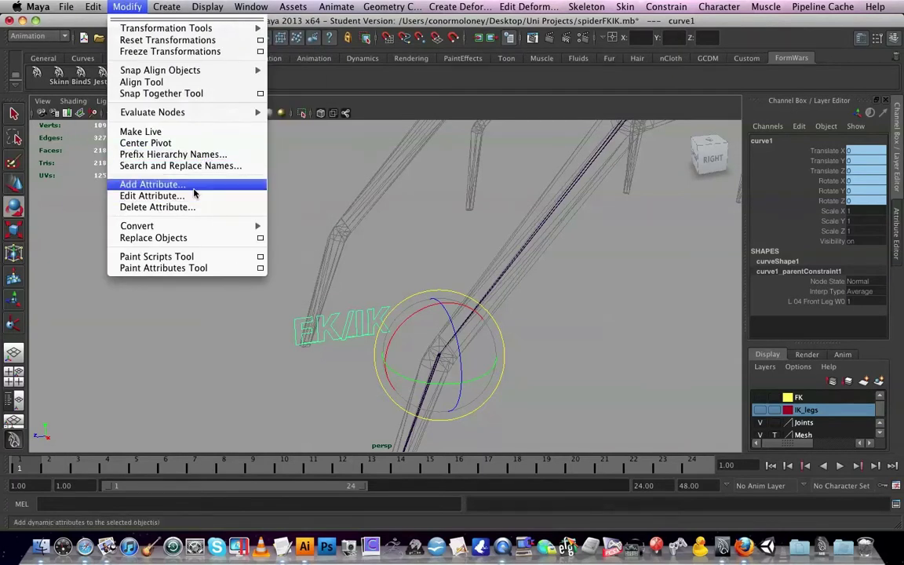
Step: Add float attribute Blend_IK_to_FK to curve1 with minimum 0, maximum 10, default 0
click(152, 185)
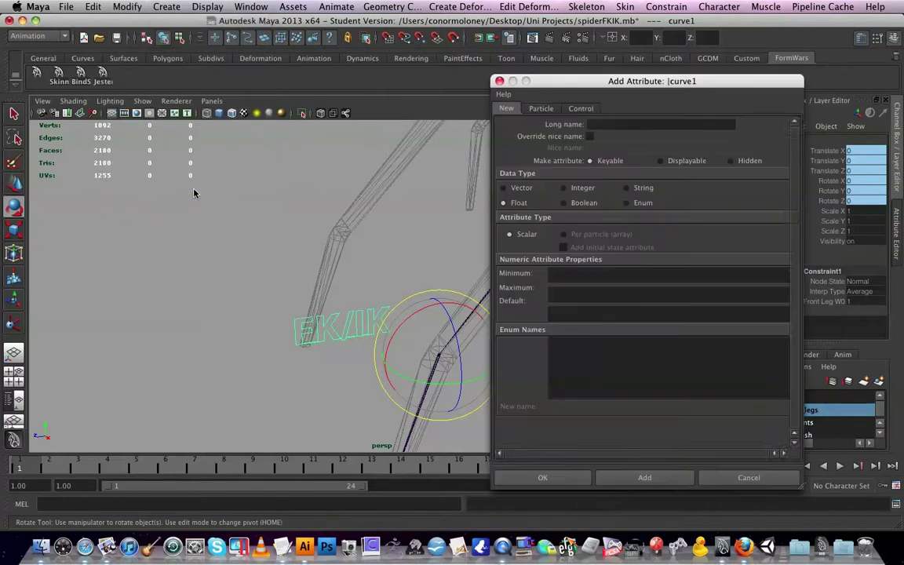
drag(605, 84, 326, 68)
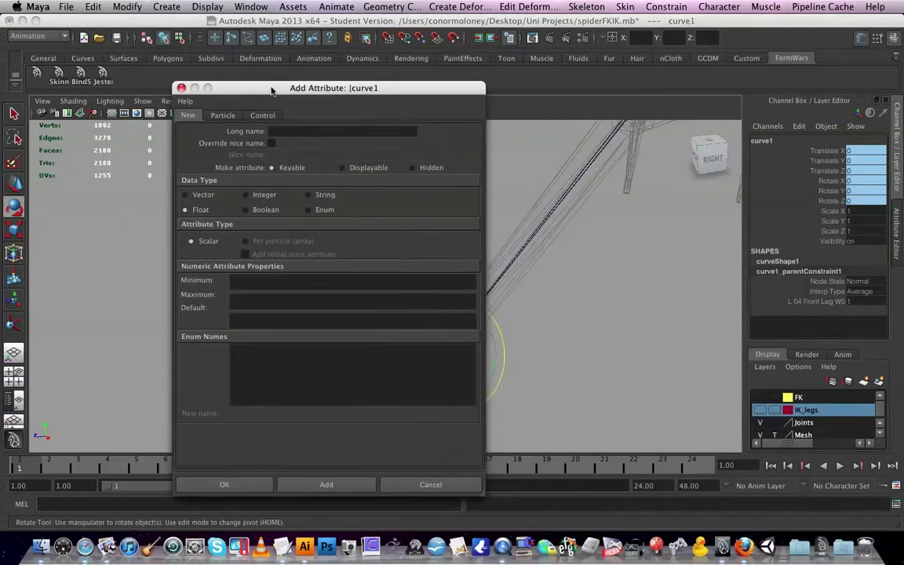
drag(271, 91, 200, 86)
click(238, 128)
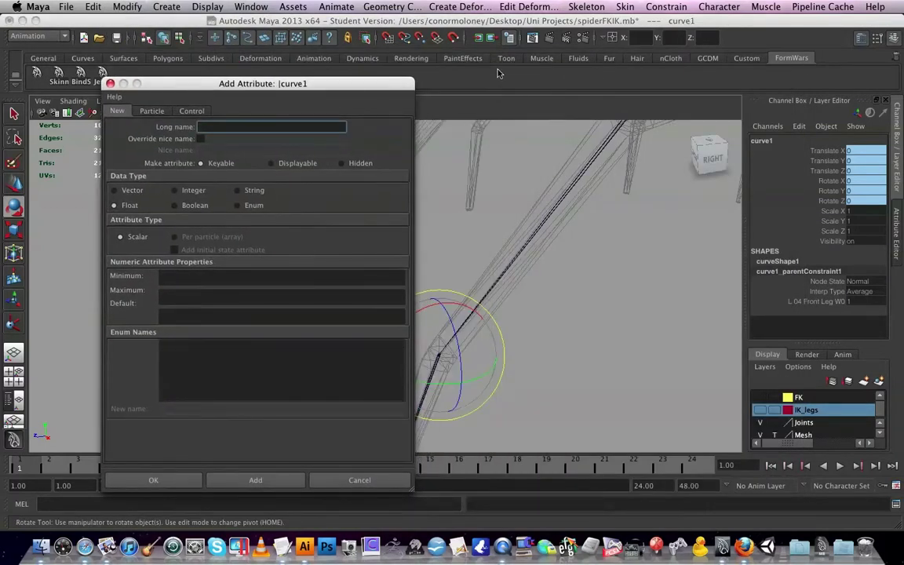
text(B)
key(BackSpace)
key(BackSpace)
click(175, 276)
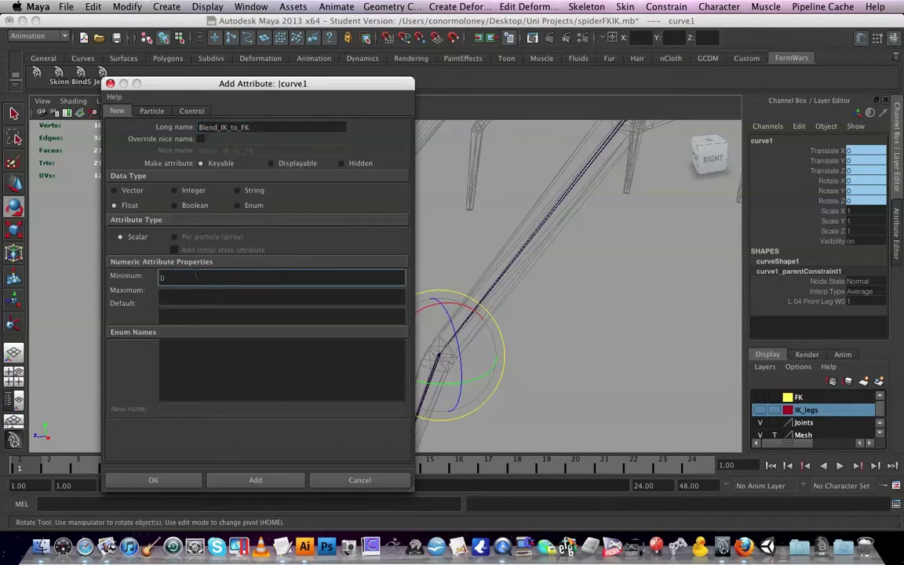
click(176, 297)
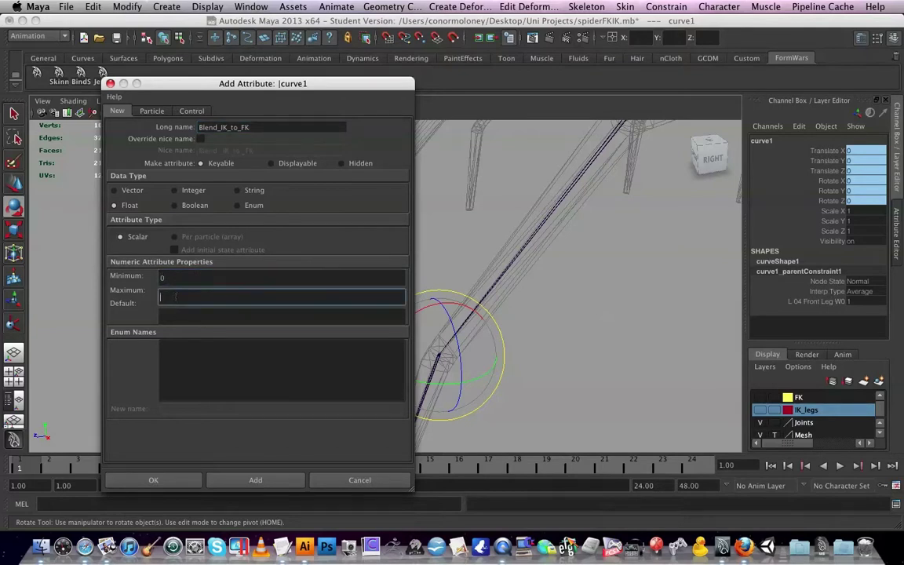
click(176, 317)
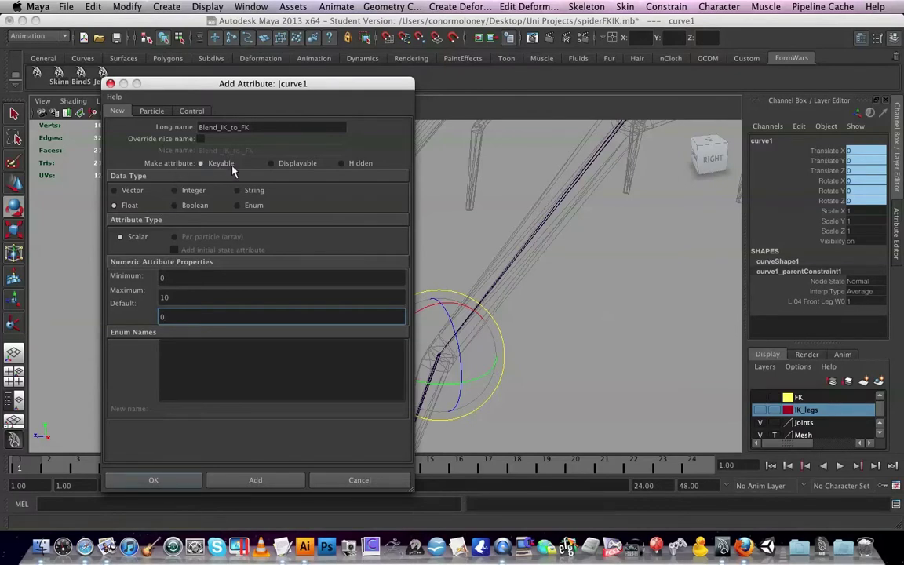
click(185, 480)
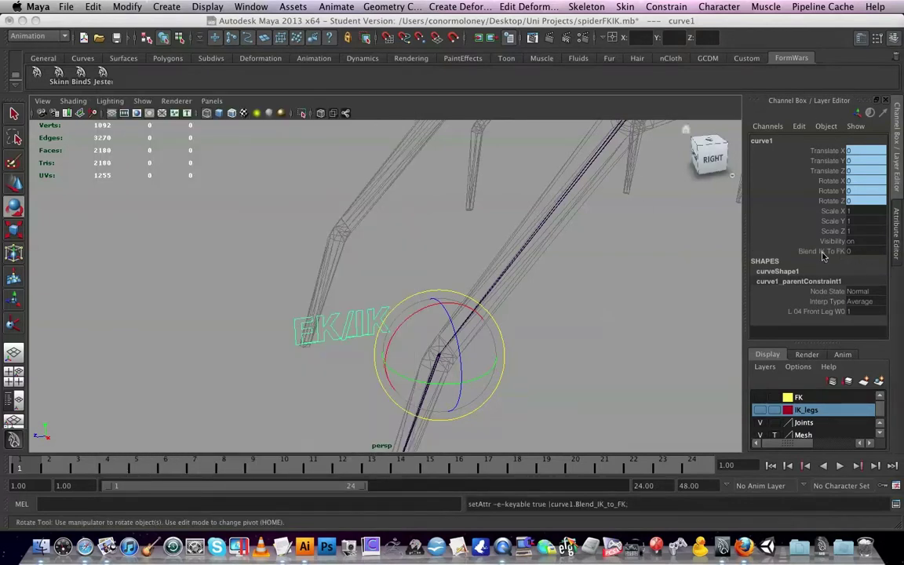
click(509, 324)
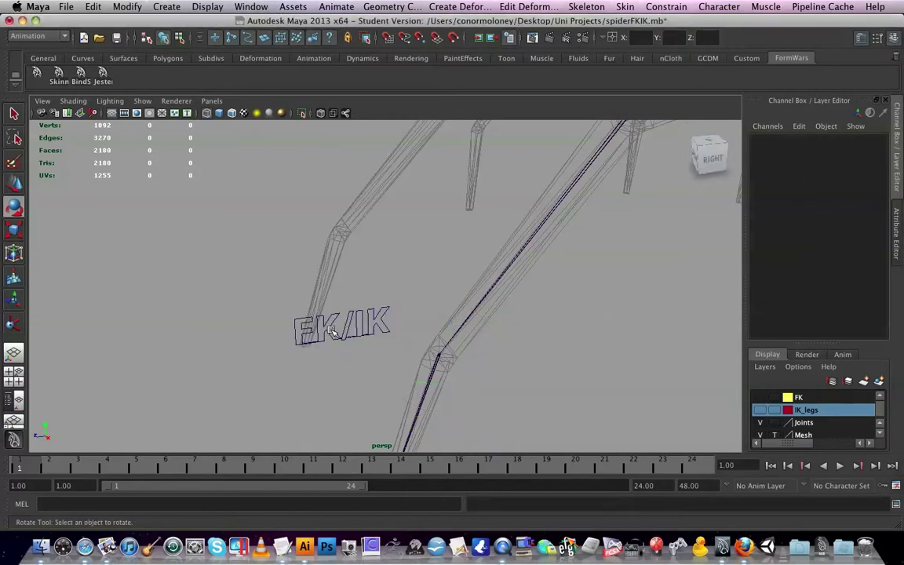
click(308, 326)
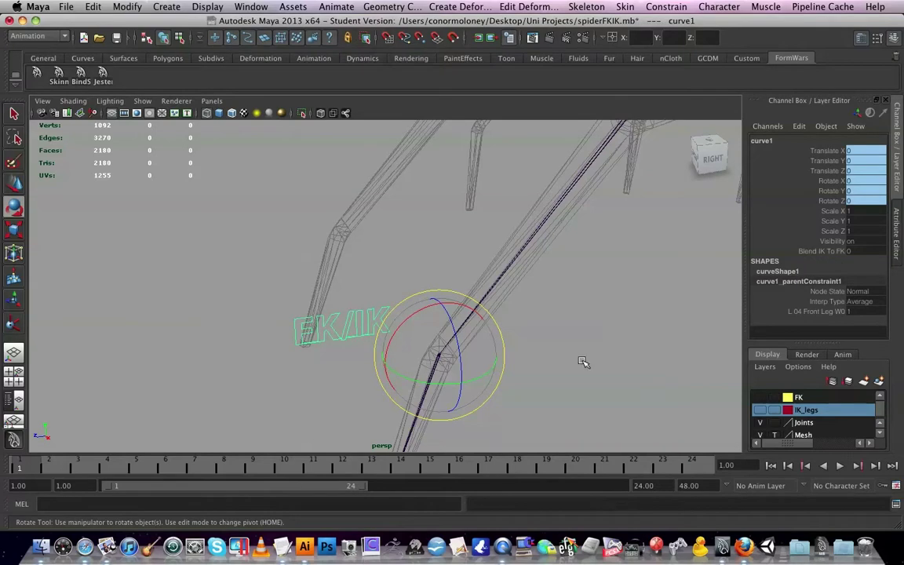
scroll(580, 363, up, 2)
scroll(582, 362, up, 2)
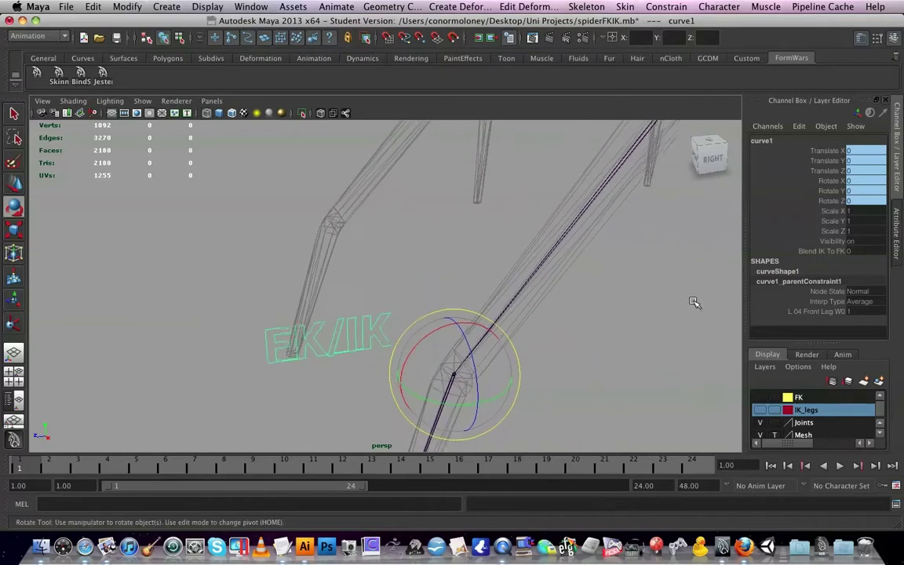
click(821, 251)
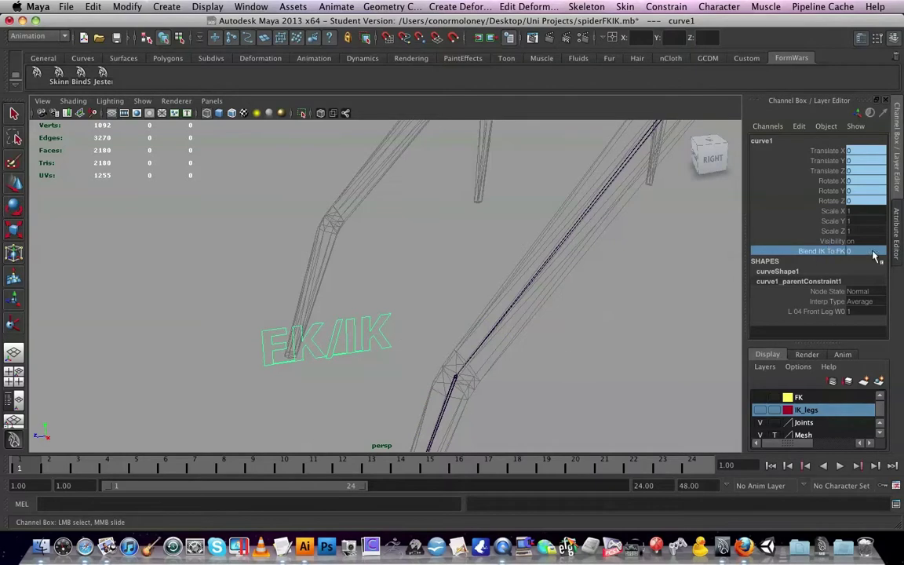
mouse_move(646, 314)
middle_down()
mouse_move(656, 315)
mouse_move(625, 308)
mouse_move(684, 308)
mouse_move(613, 308)
mouse_move(647, 313)
middle_up()
click(581, 284)
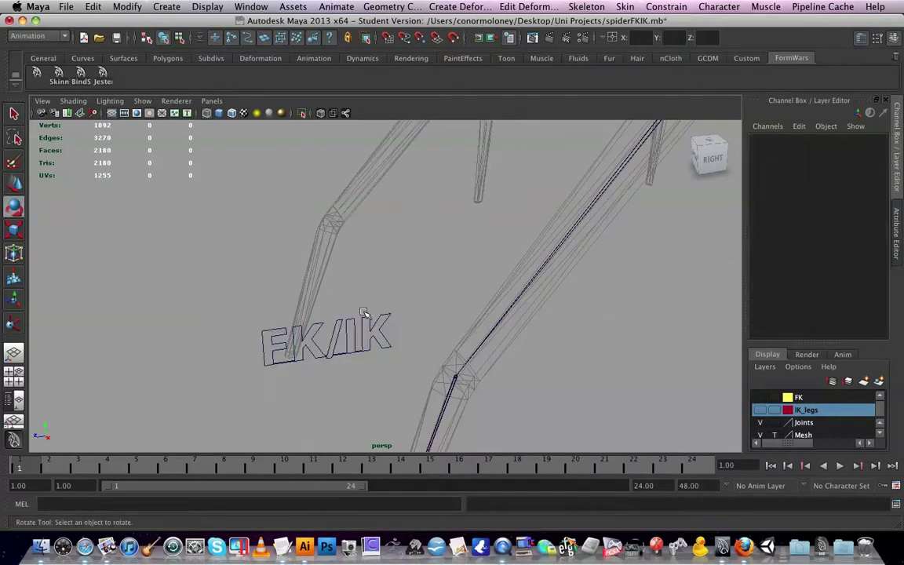
click(353, 326)
alt+drag(478, 339, 440, 354)
Step: Open Set Driven Key, load curve1's Blend IK To FK as driver, and open the Outliner
click(293, 6)
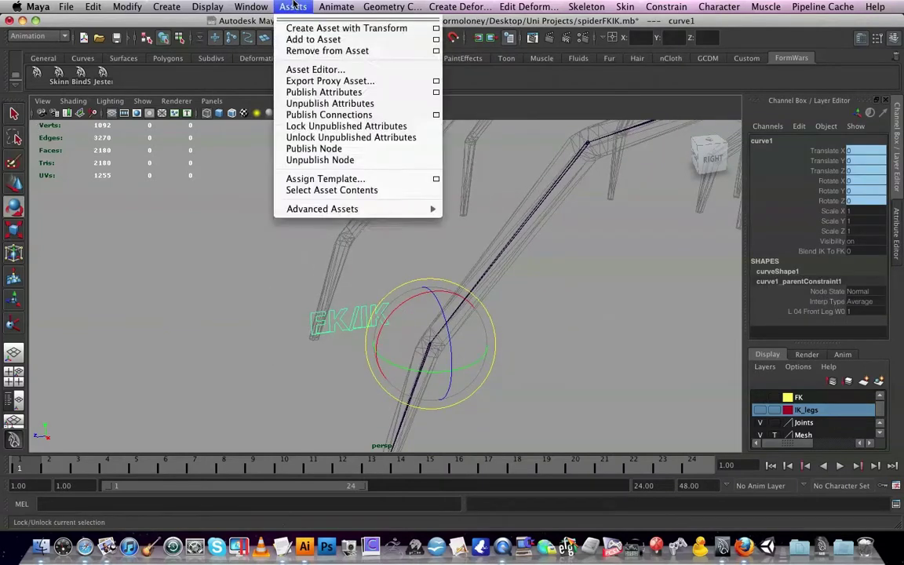
mouse_move(423, 89)
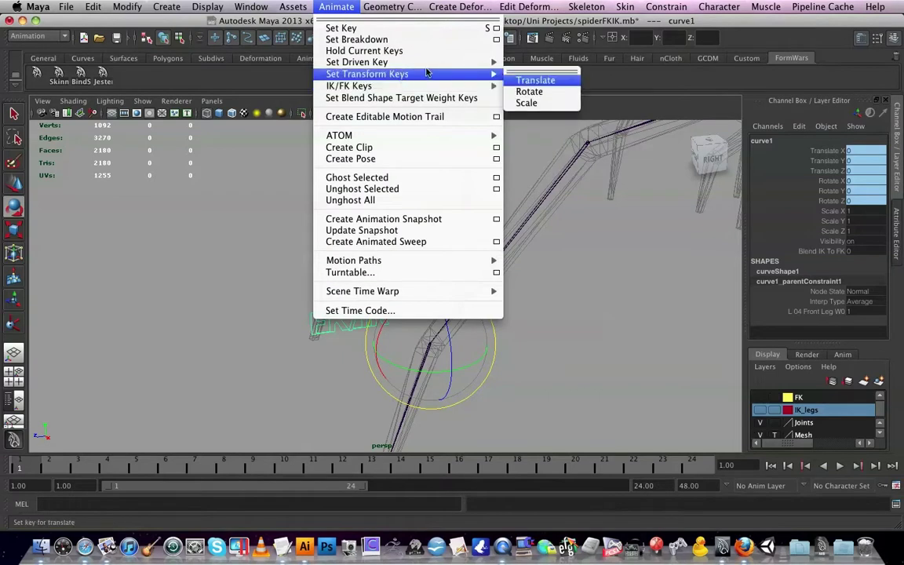
mouse_move(489, 66)
click(525, 68)
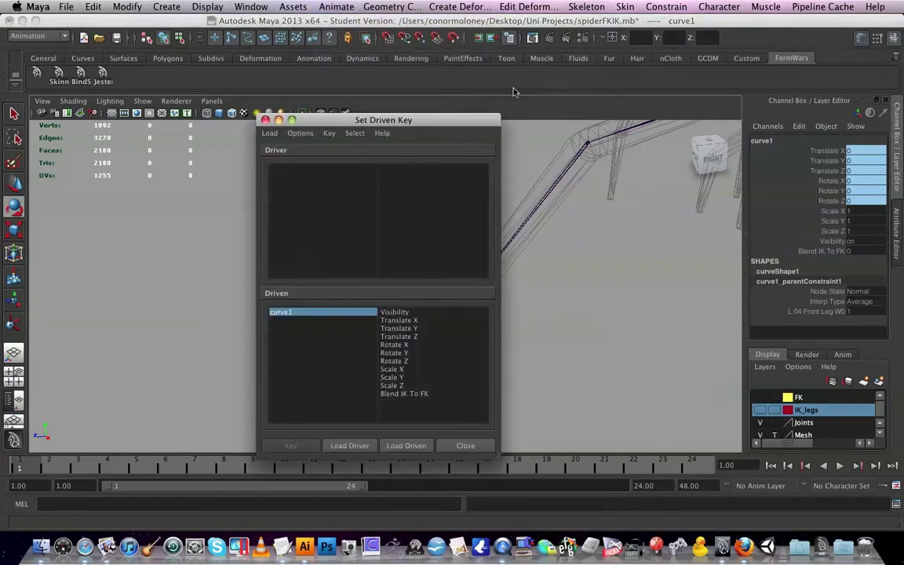
drag(428, 122, 631, 72)
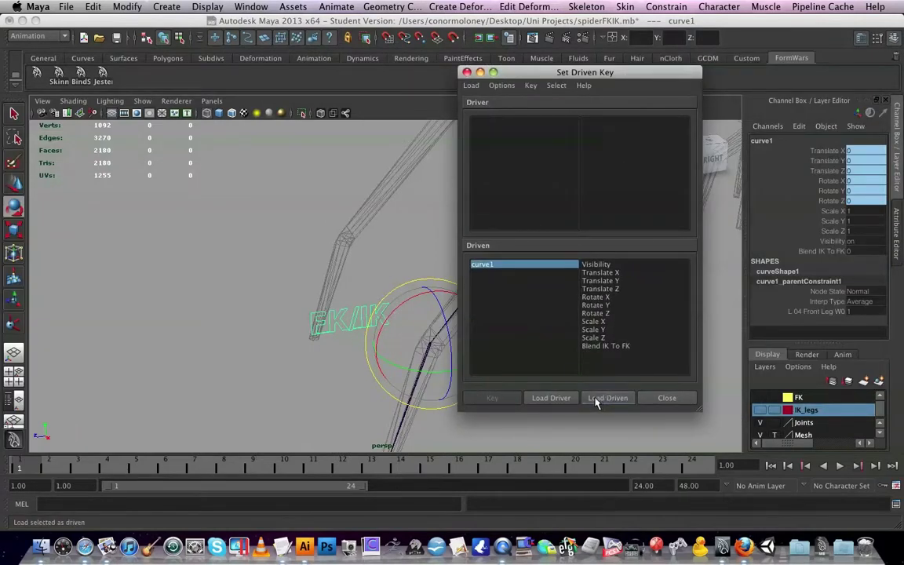
click(552, 398)
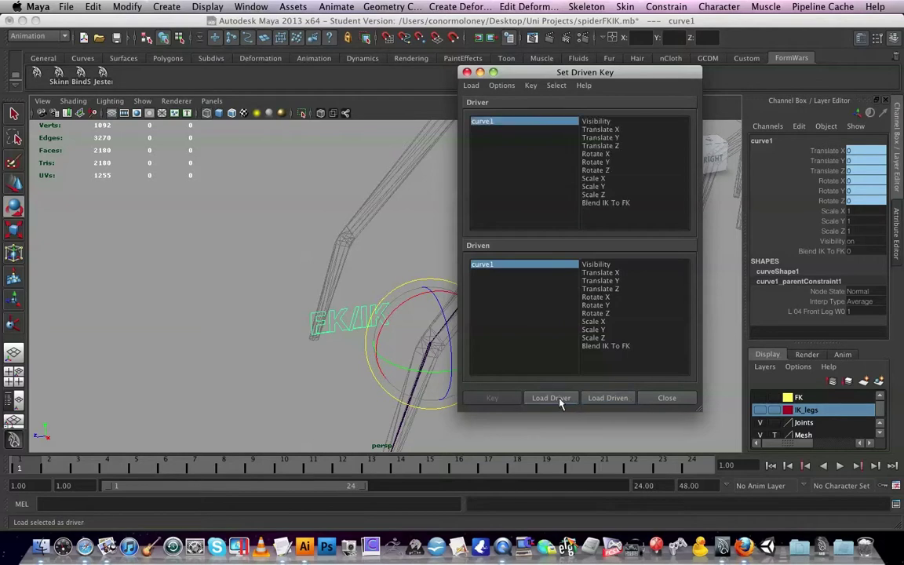
click(616, 206)
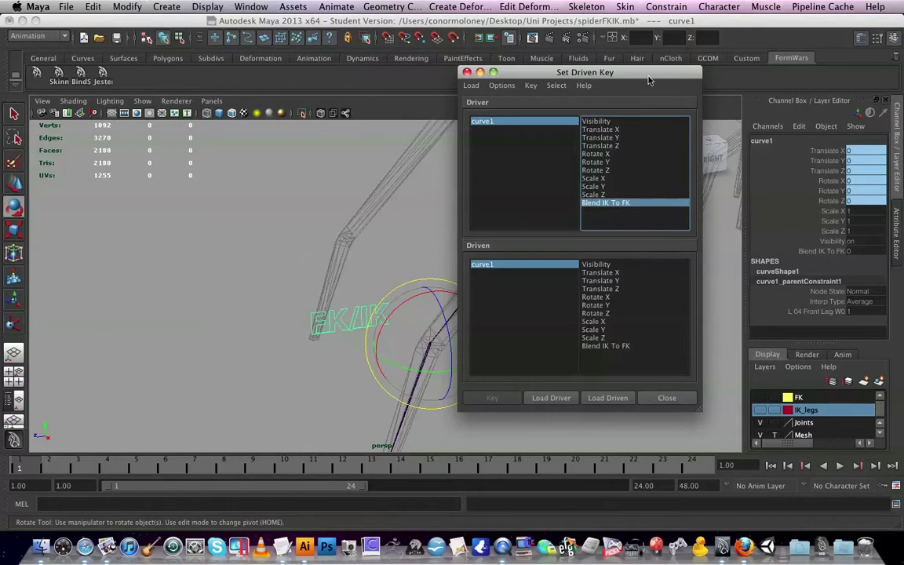
drag(649, 78, 242, 98)
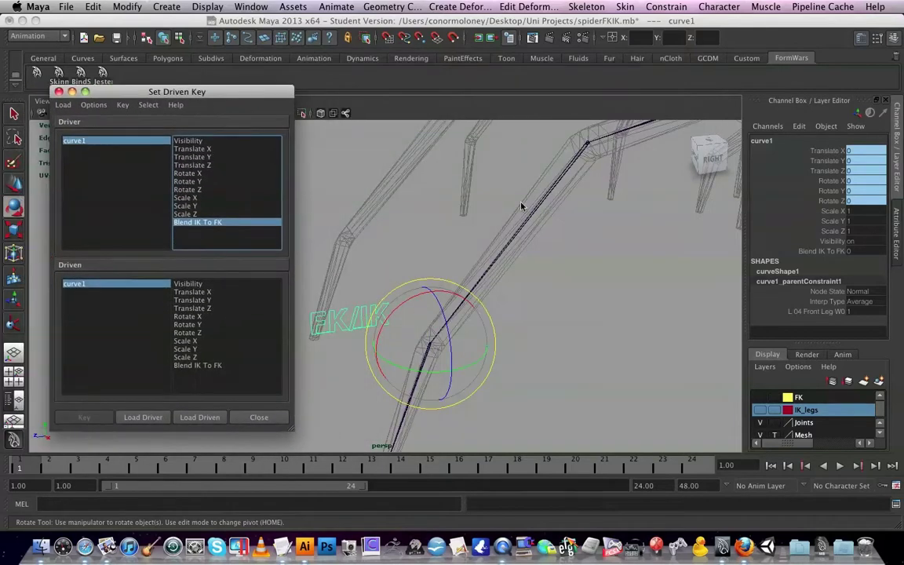
key(shift+o)
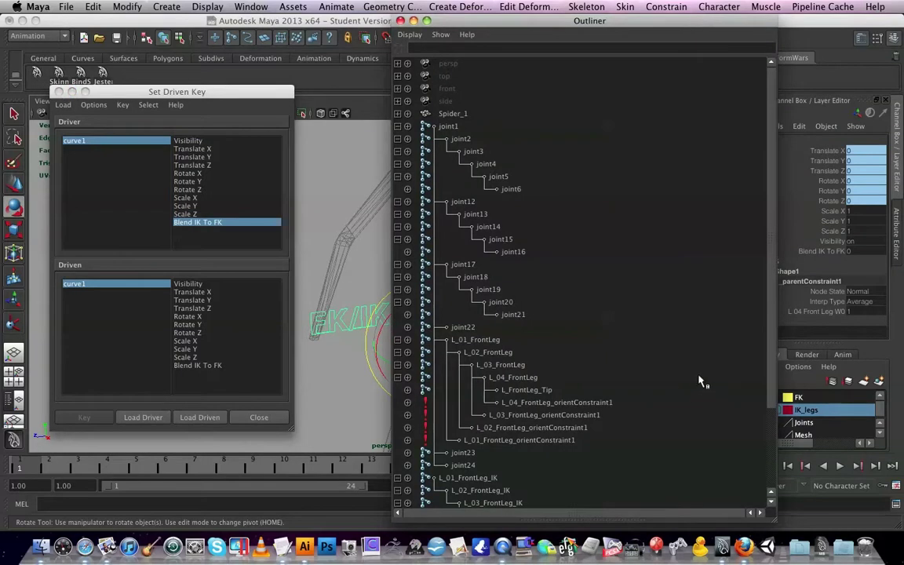
Step: Select the four L_0x_FrontLeg_orientConstraint nodes in the Outliner
scroll(698, 381, down, 2)
scroll(700, 380, down, 3)
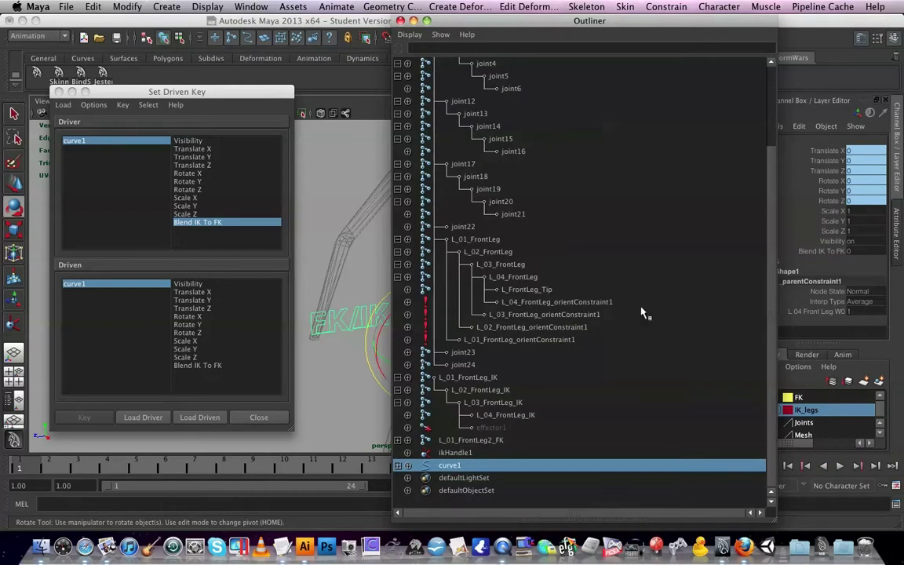
click(581, 340)
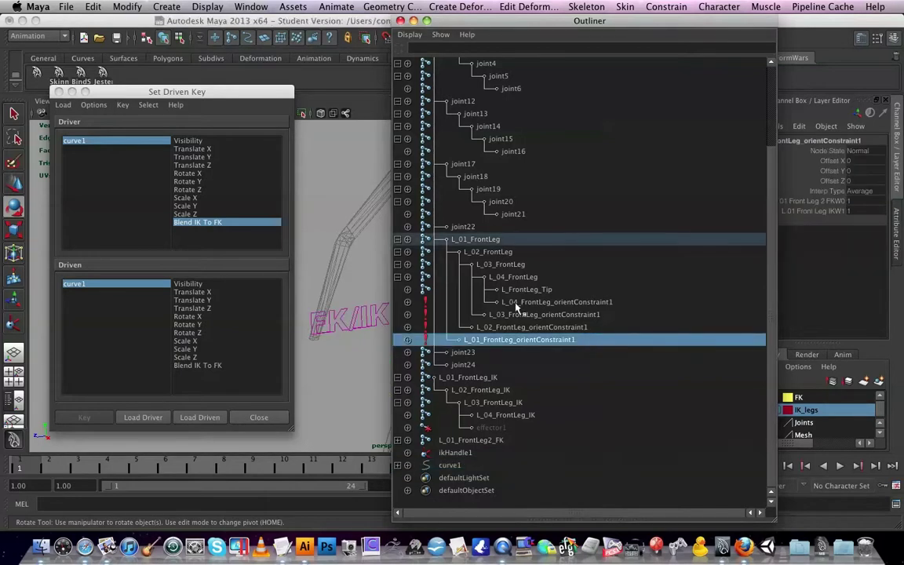
shift+click(612, 304)
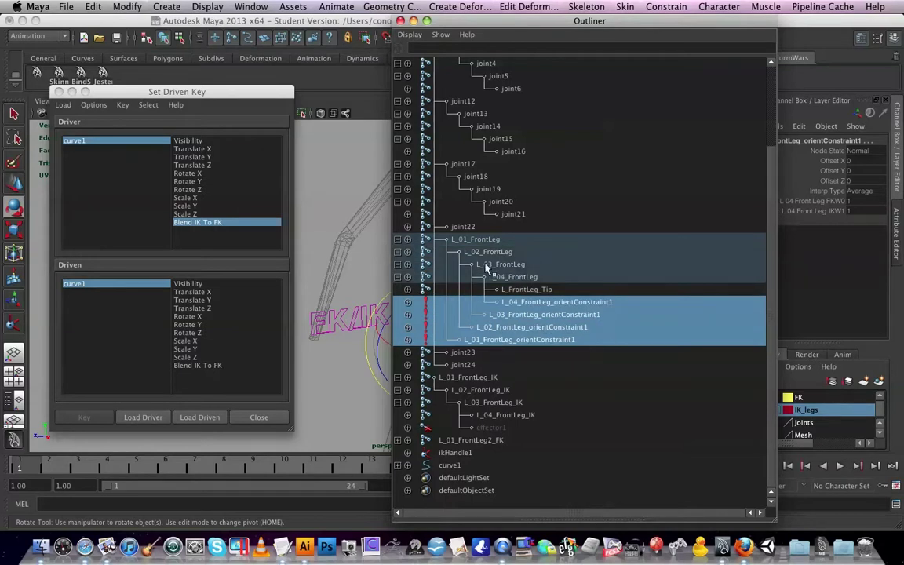
drag(468, 22, 492, 40)
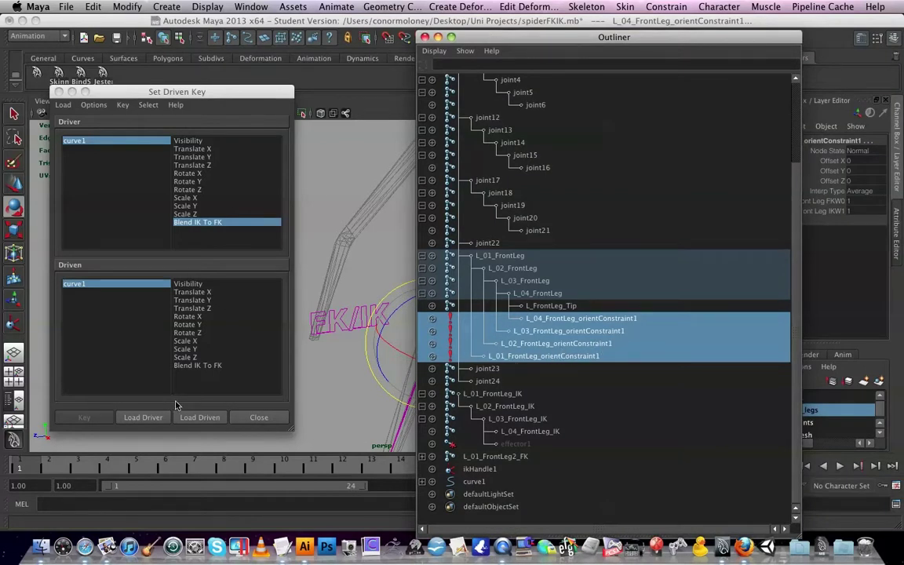
Step: Load the orient constraints as driven and choose L_01's FKW0 and IKW1 weights
click(220, 89)
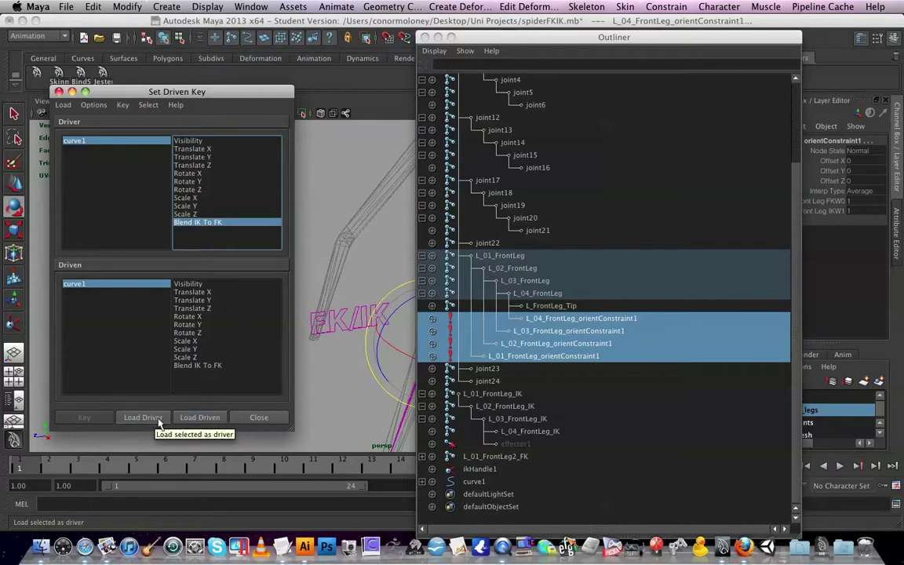
click(201, 417)
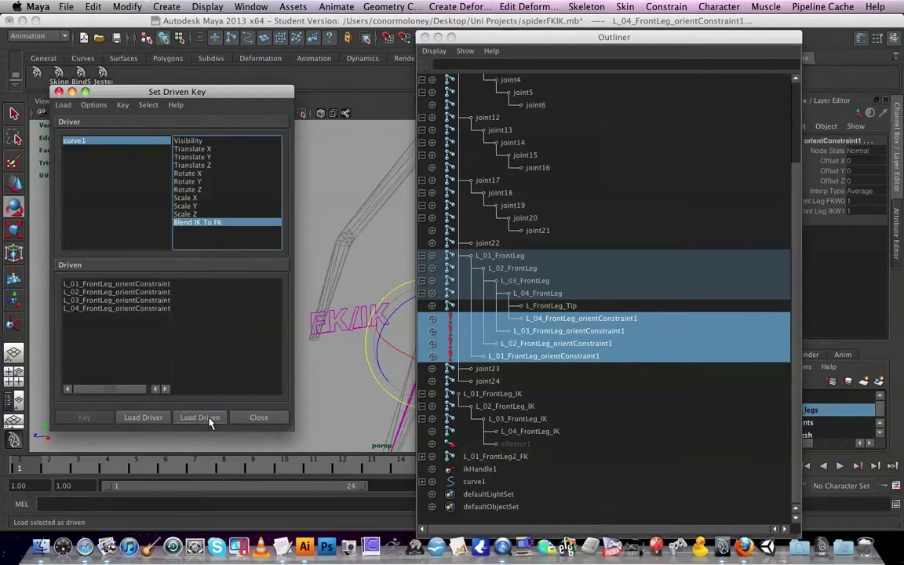
click(149, 285)
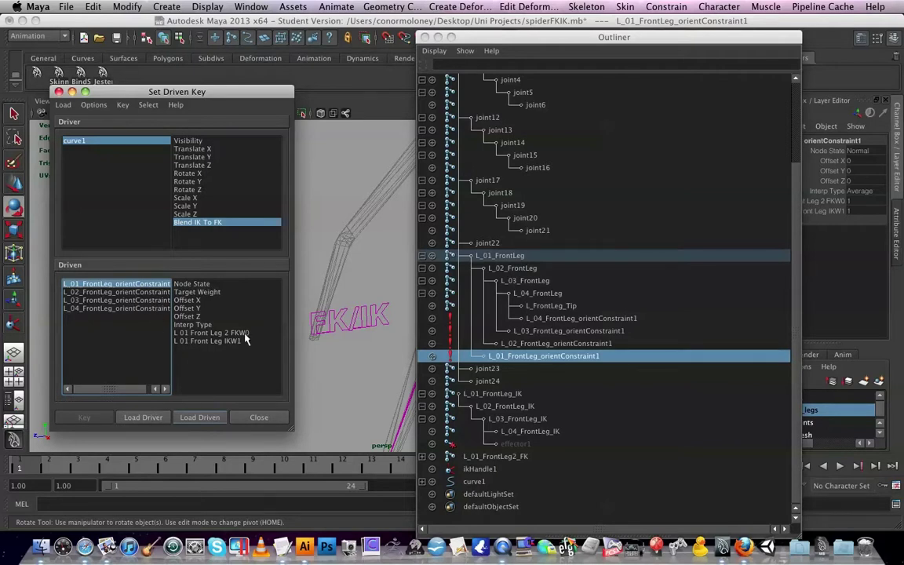
click(231, 333)
shift+click(253, 342)
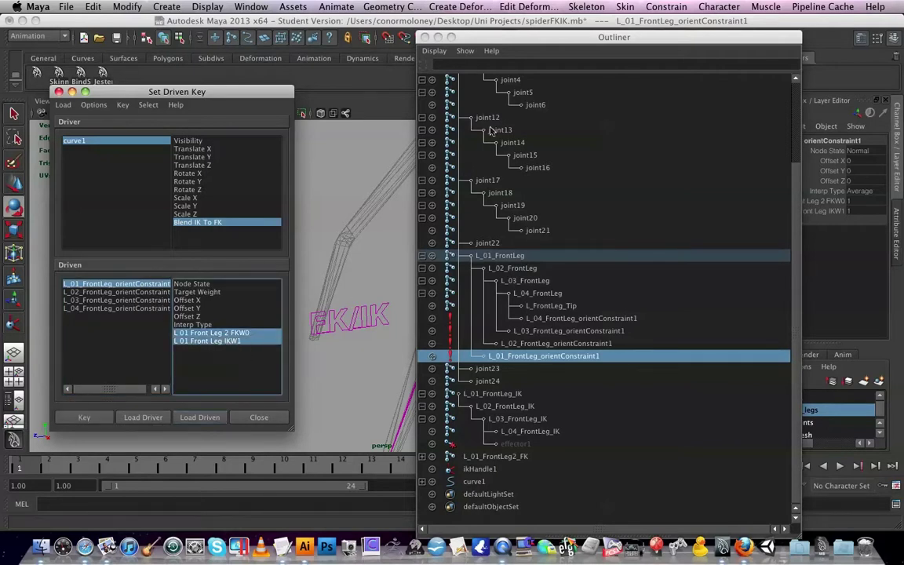
drag(487, 42, 903, 63)
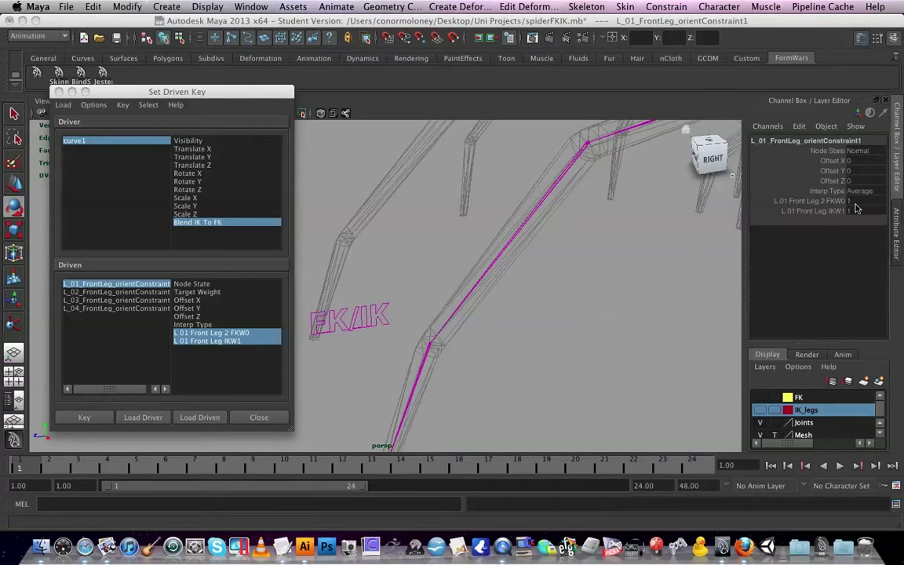
Step: Rename curve1 to FK_IK_Switch, then add the L_FL_ prefix to make L_FL_FK_IK_Switch
click(89, 142)
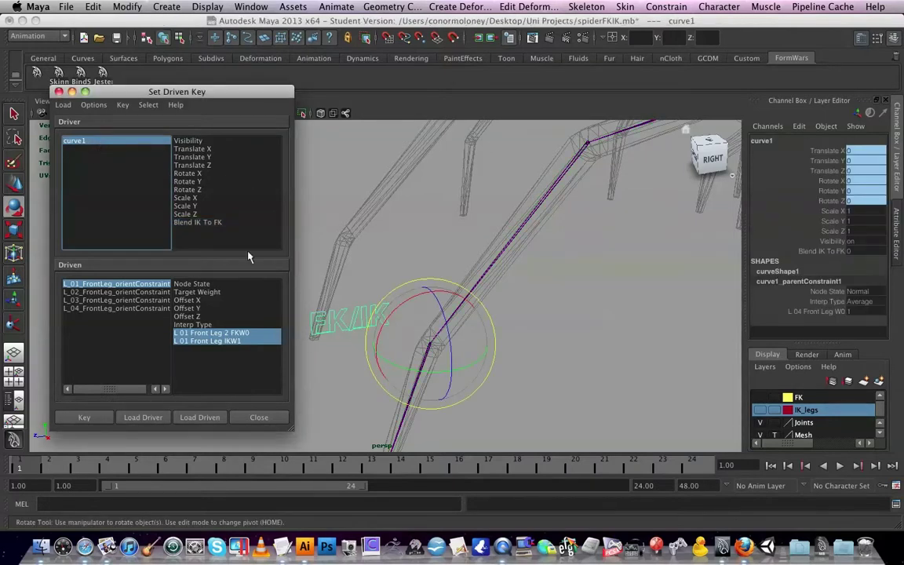
click(696, 130)
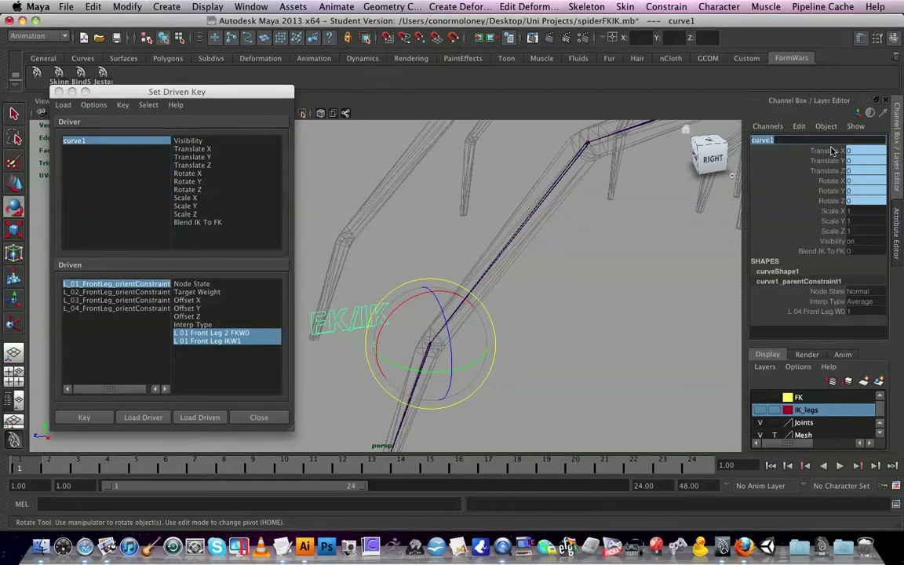
text(F)
text(K_IK_Switch)
key(Return)
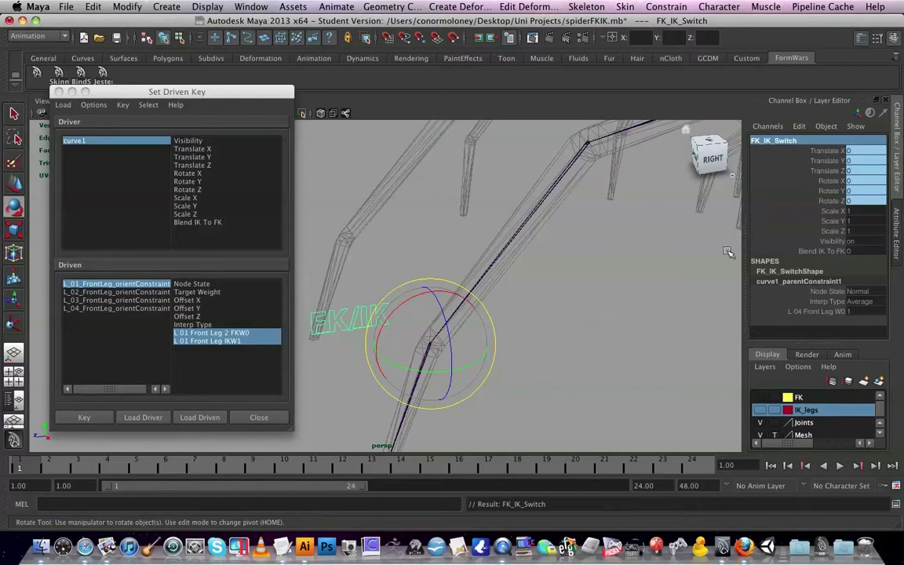
click(798, 141)
click(800, 141)
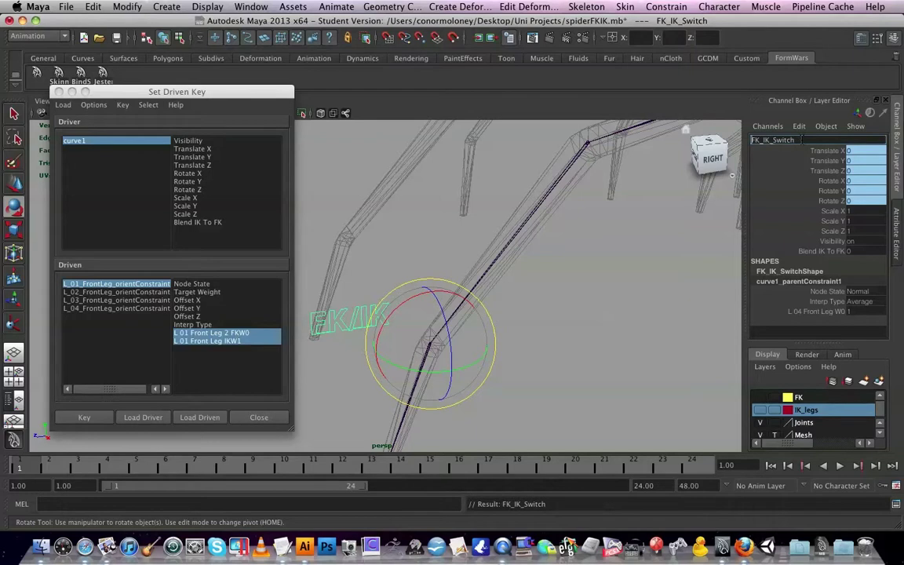
key(Home)
text(L_FL_)
key(Return)
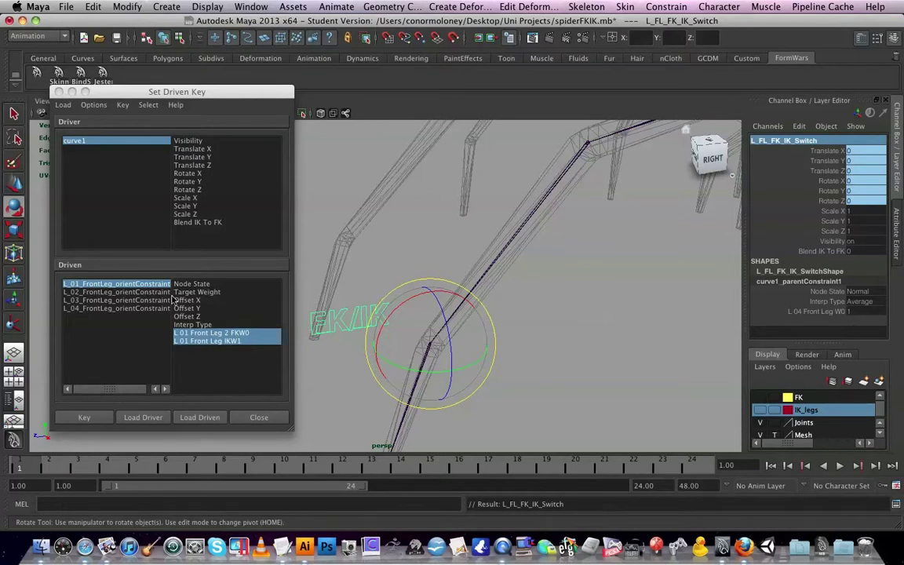
Step: Load L_01_FrontLeg_orientConstraint1's FKW0 and IKW1 as driven, with FKW0 at 1 and IKW1 at 0
click(125, 345)
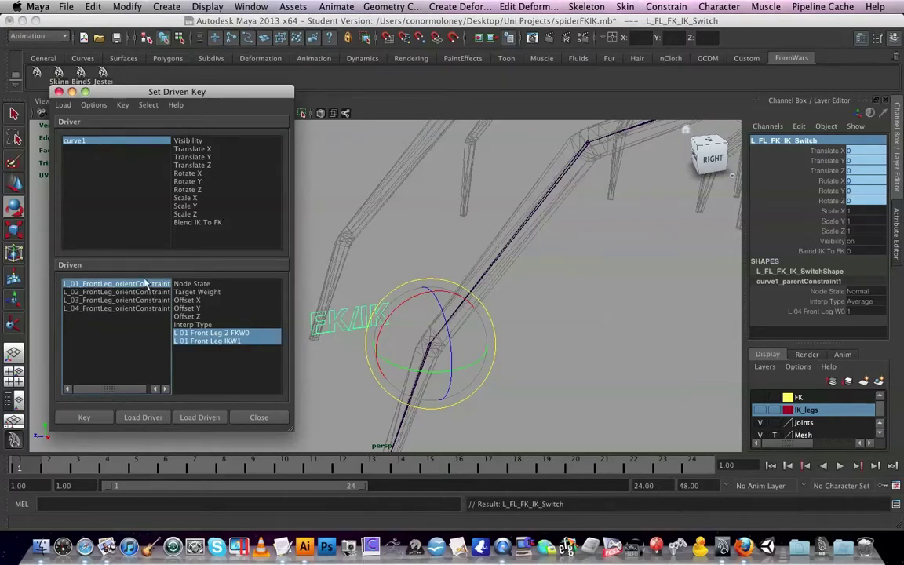
click(141, 287)
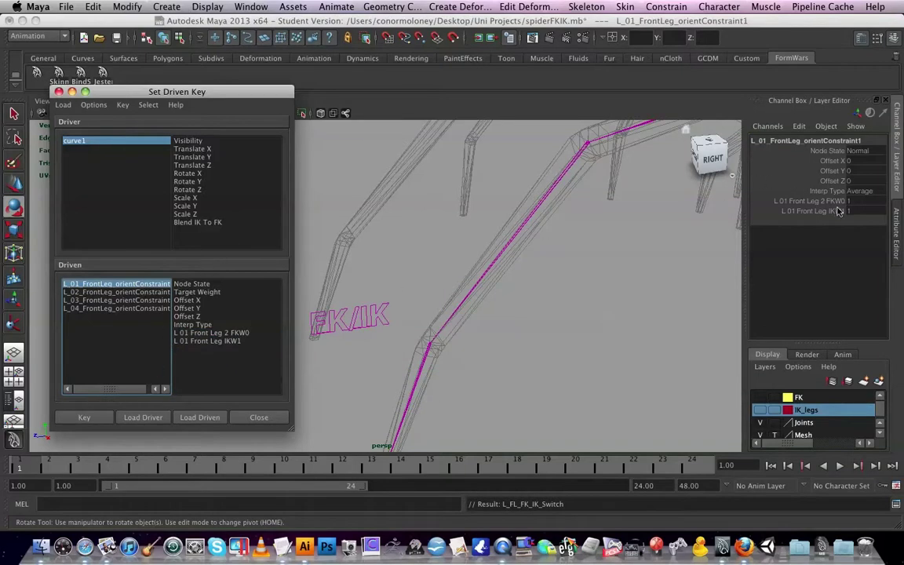
click(228, 333)
shift+click(232, 341)
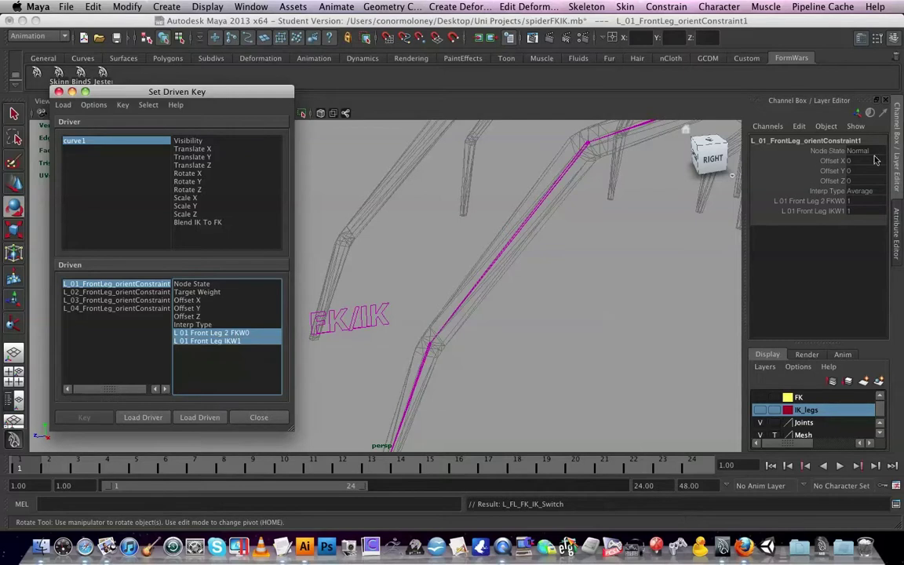
double_click(855, 201)
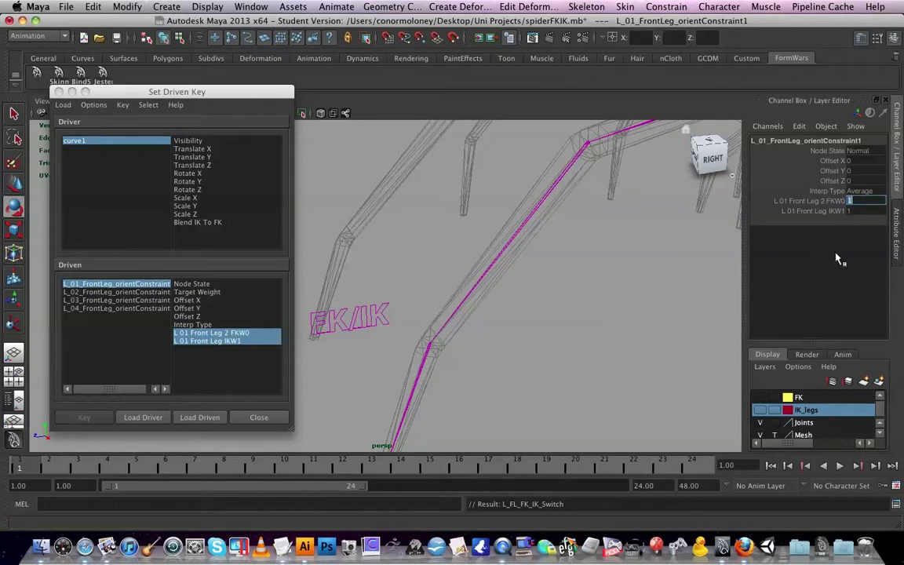
key(Tab)
key(Return)
click(233, 224)
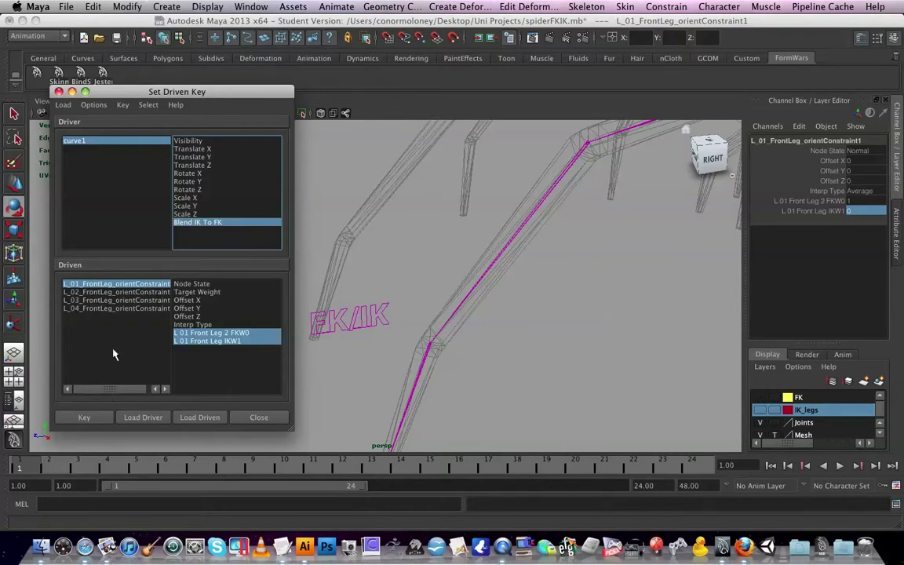
Step: Try keying against curve1, which gives a no-match error, then reselect the constraint and L_FL_FK_IK_Switch
click(85, 417)
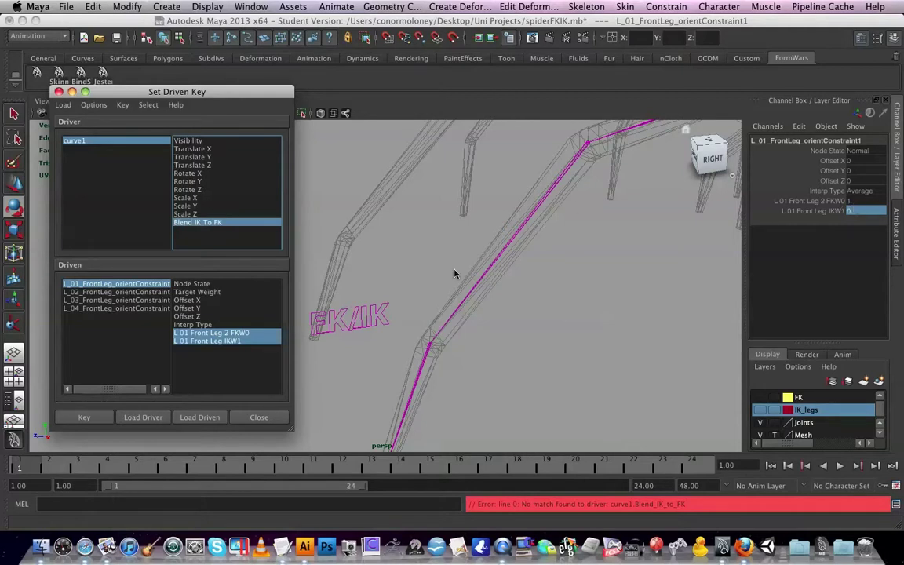
click(228, 355)
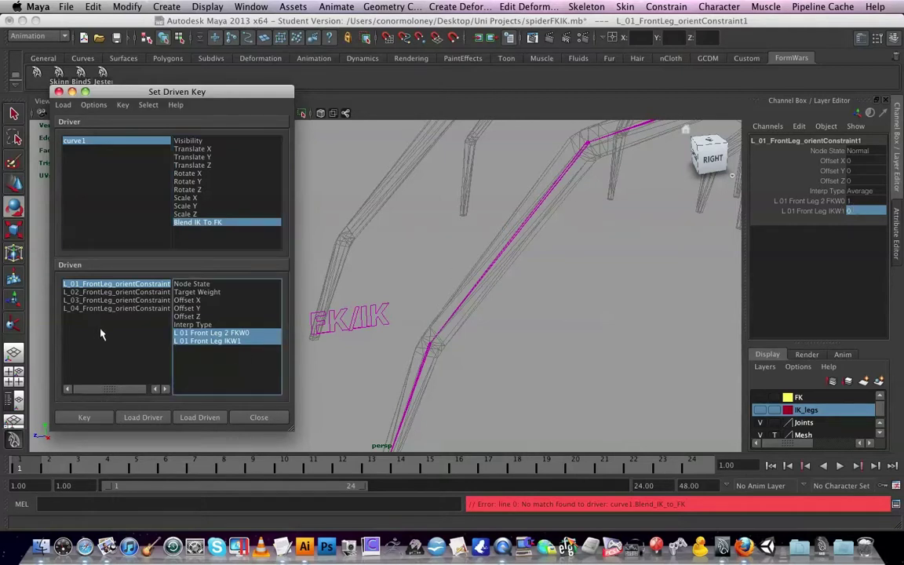
click(124, 284)
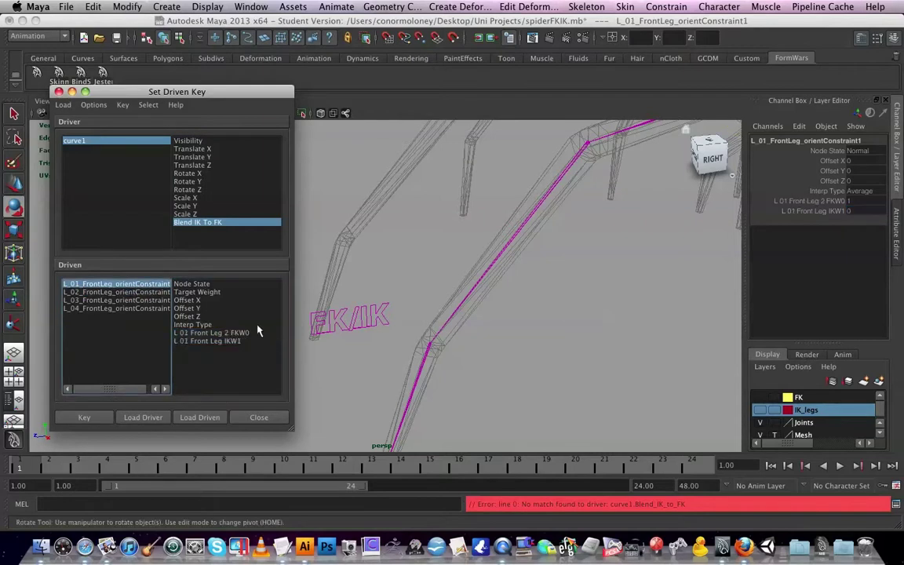
click(125, 142)
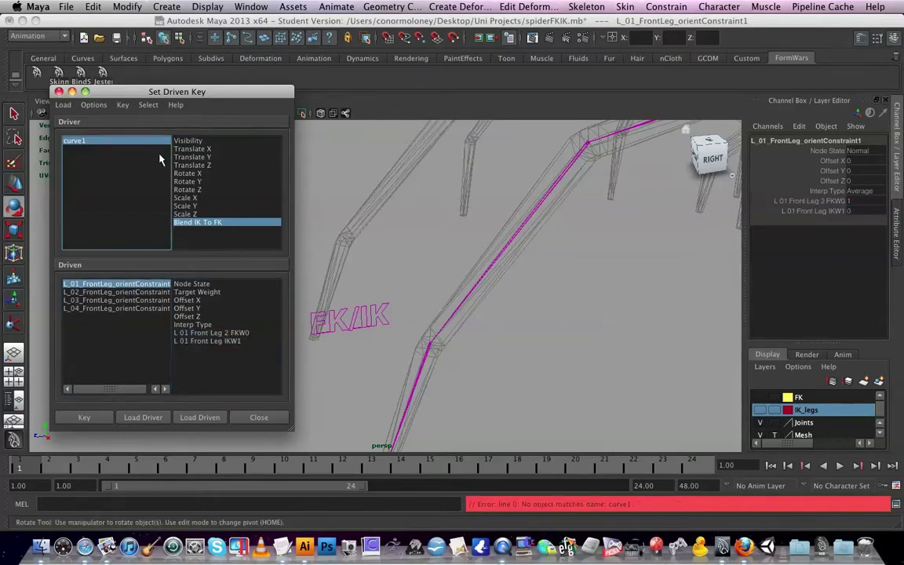
click(358, 313)
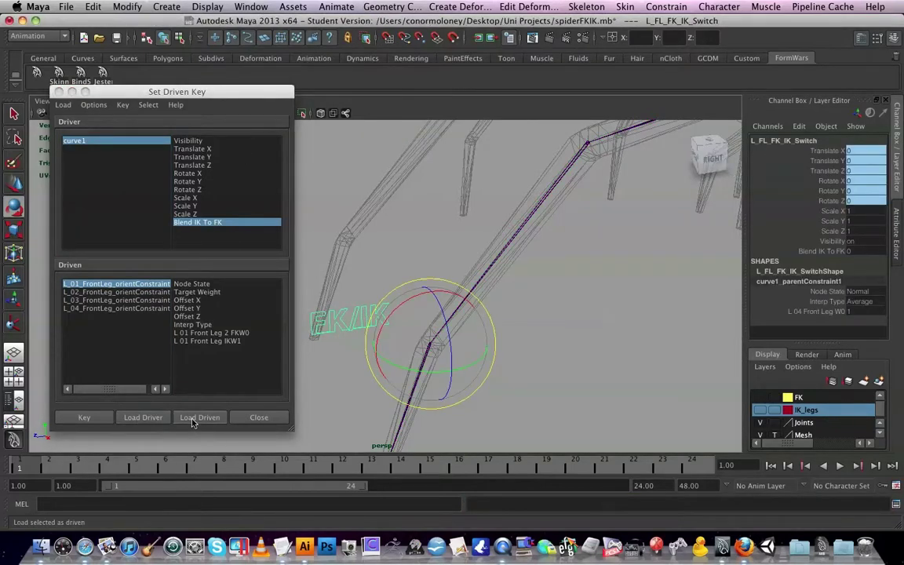
Step: Load L_FL_FK_IK_Switch as driver and key L_01's FKW0 1 and IKW1 0 at Blend IK To FK 0
click(153, 423)
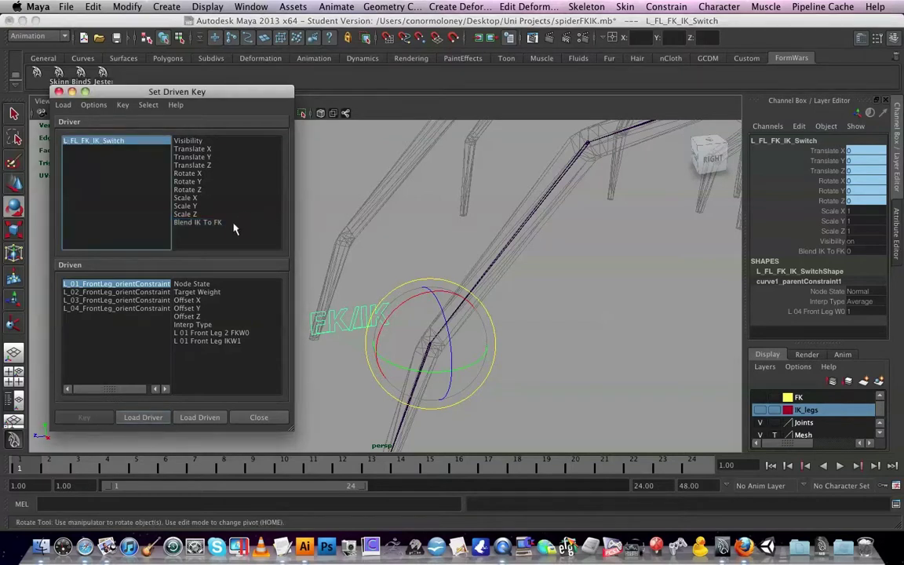
click(253, 334)
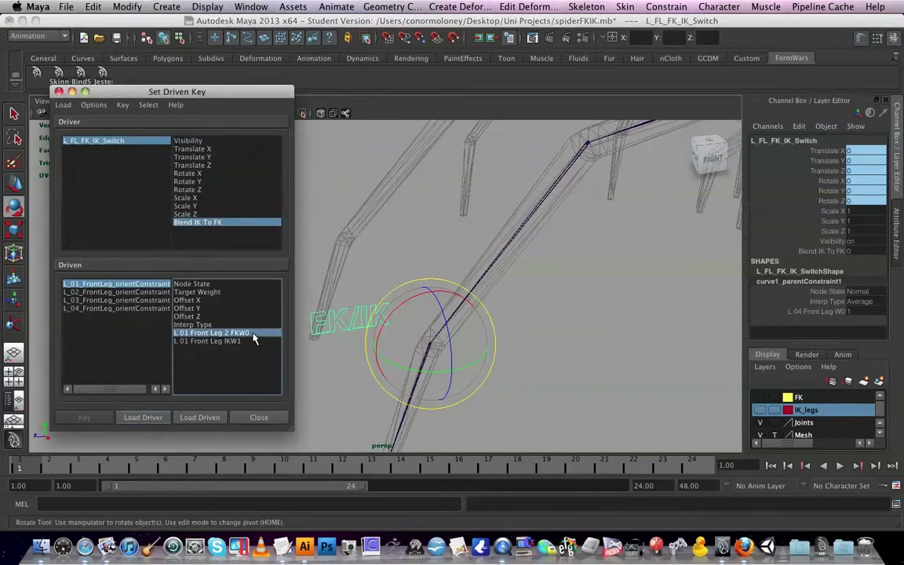
shift+click(228, 341)
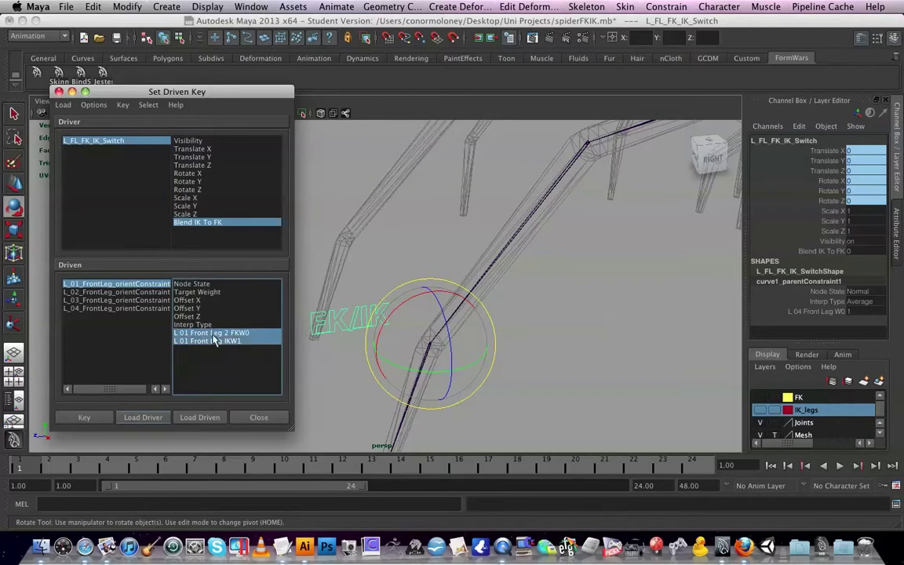
click(125, 283)
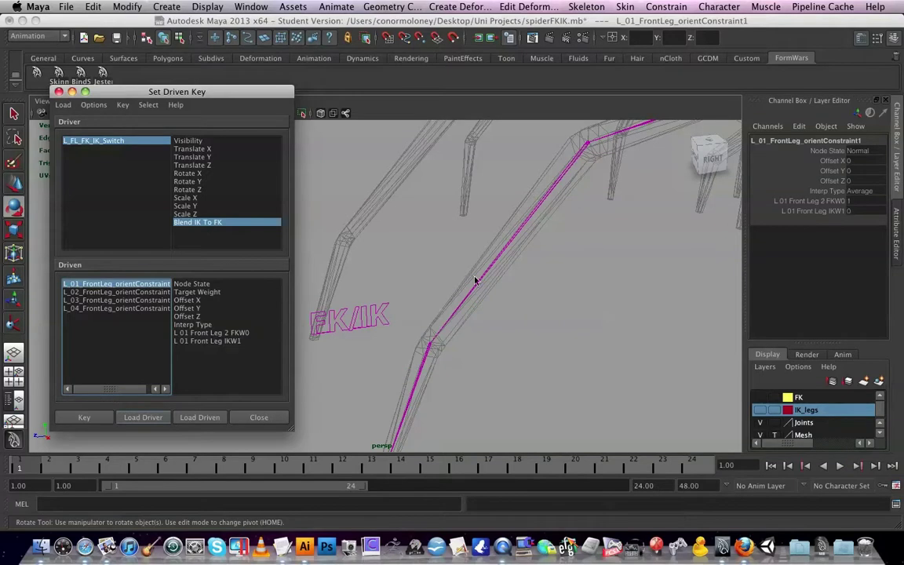
drag(231, 333, 250, 351)
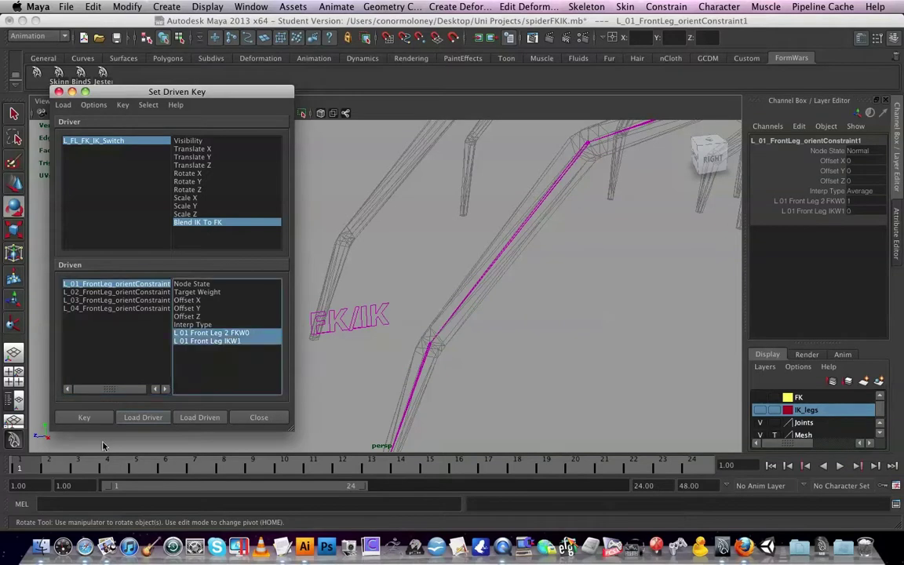
click(82, 418)
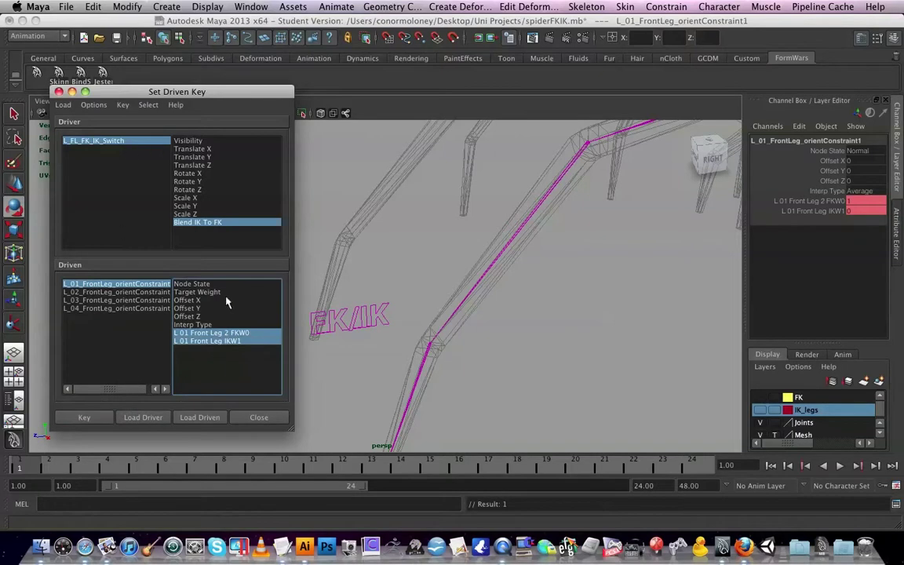
click(143, 179)
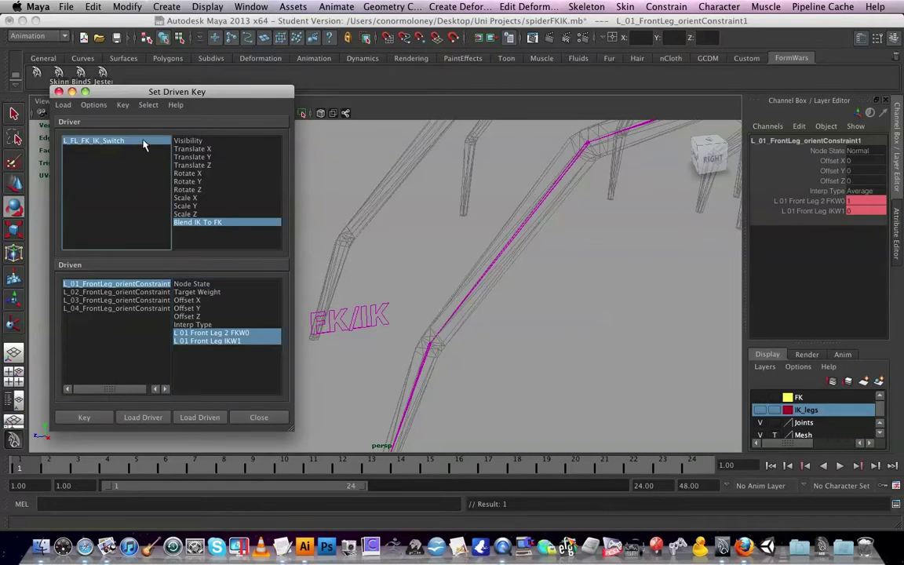
Step: Set L_FL_FK_IK_Switch's Blend IK To FK to 10
click(132, 141)
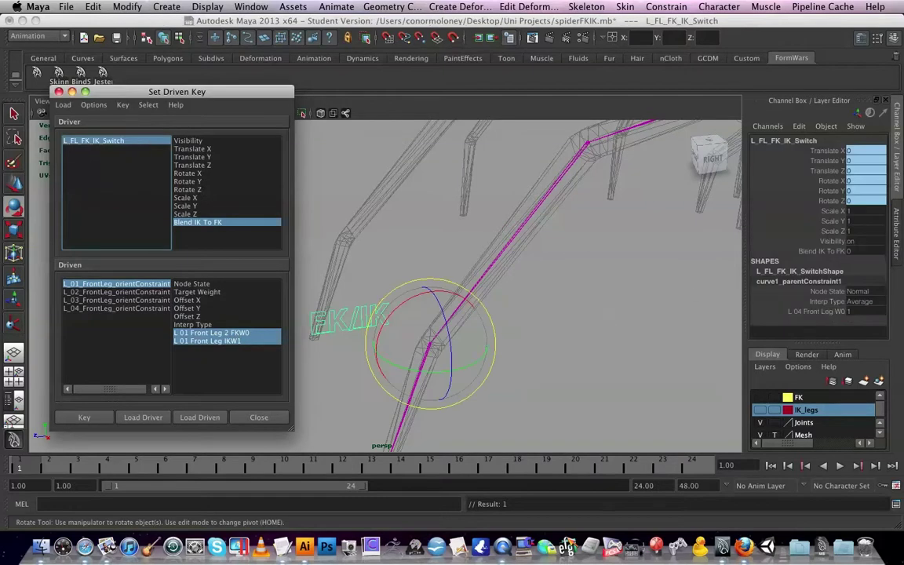
click(850, 251)
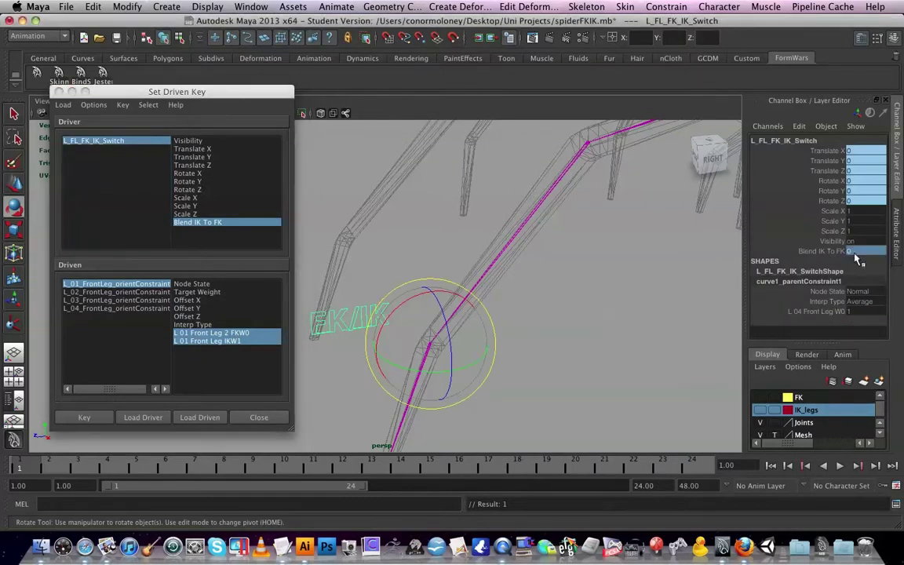
text(10)
key(Return)
Step: Set the L_01 constraint's FKW0 to 0 and IKW1 to 1, and key them
click(145, 338)
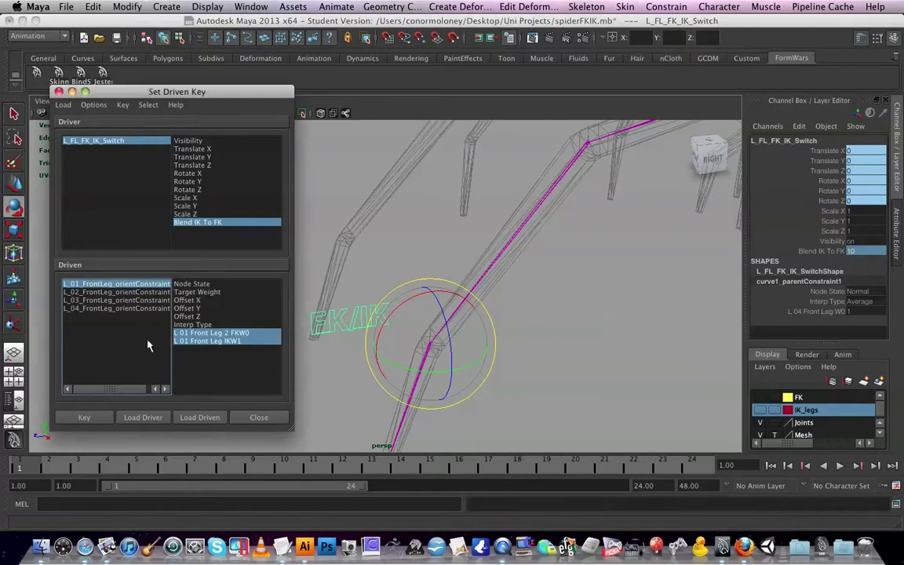
click(245, 336)
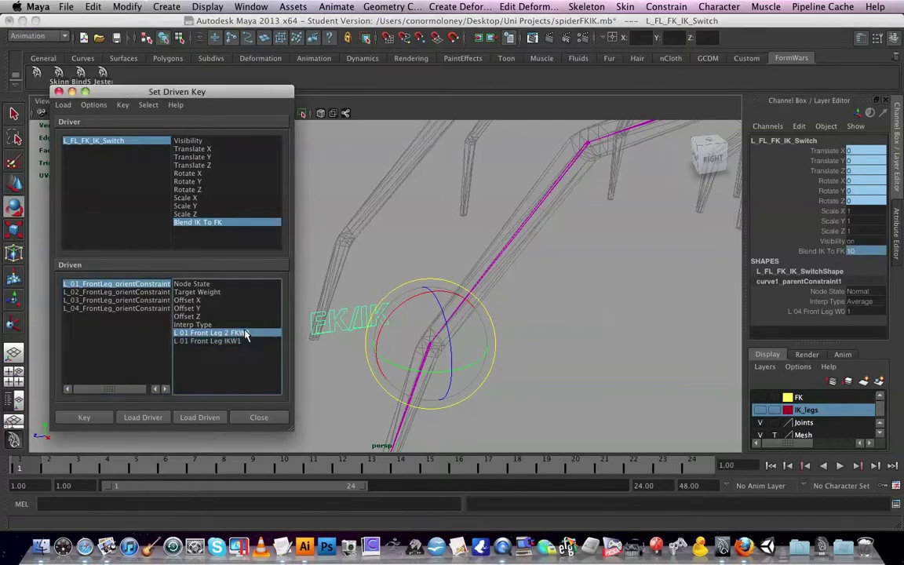
click(121, 284)
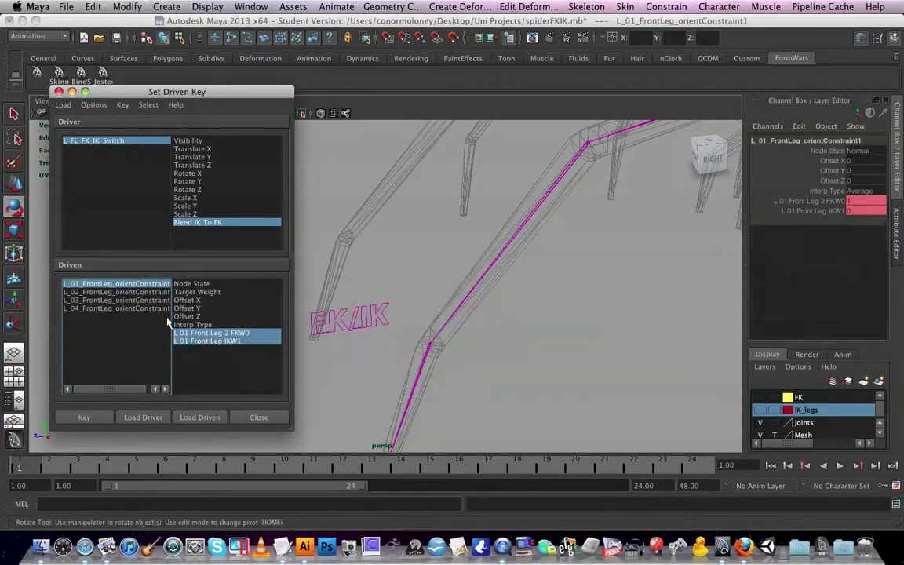
click(861, 202)
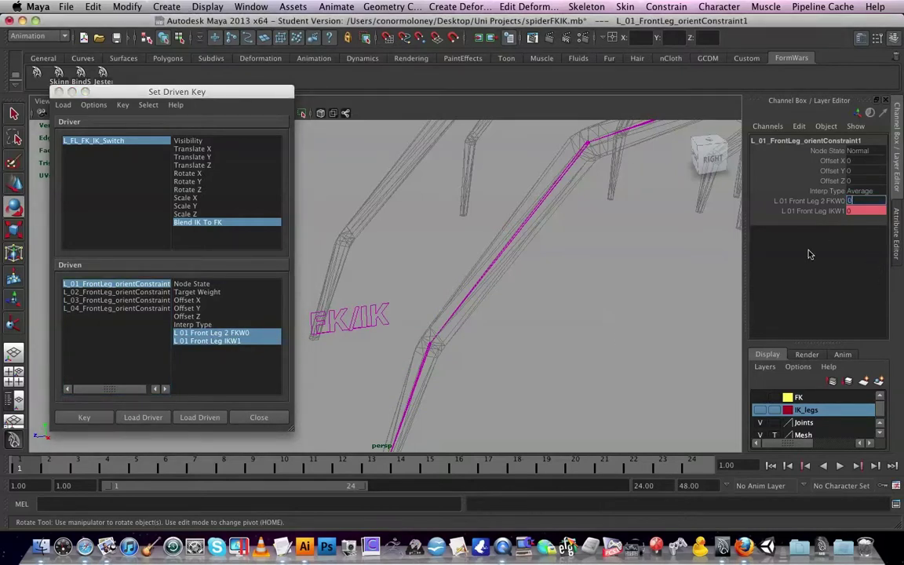
click(854, 210)
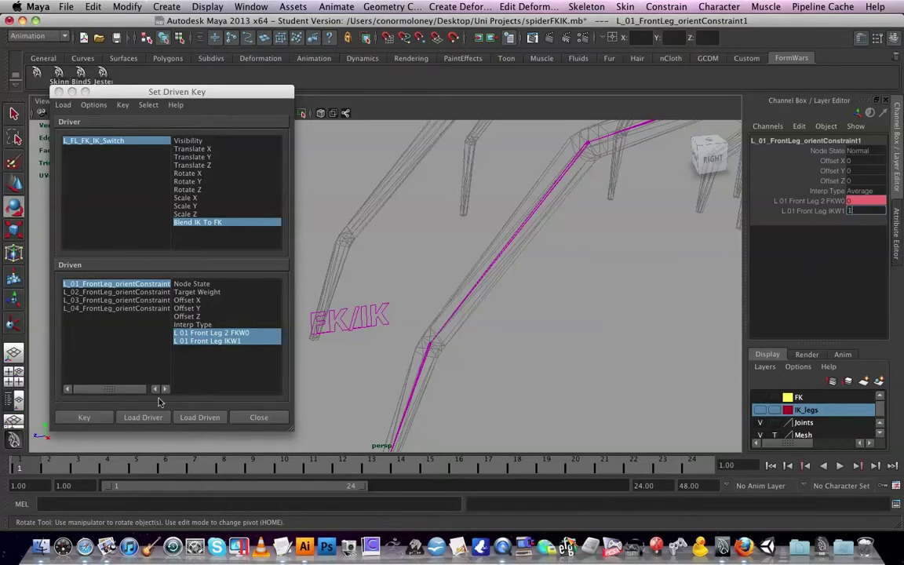
click(100, 420)
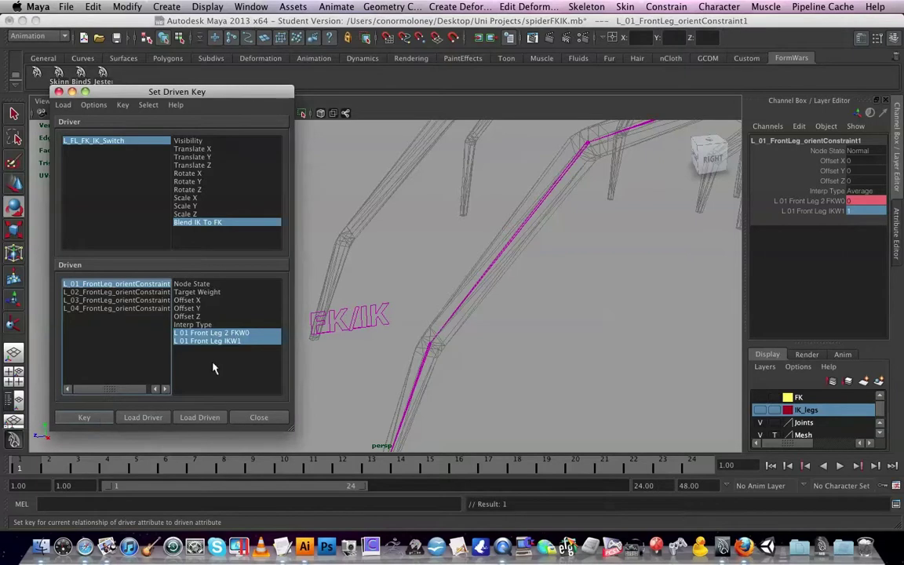
Step: With Blend IK To FK at 0, key the L_02 constraint at FKW0 1 and IKW1 0
click(135, 292)
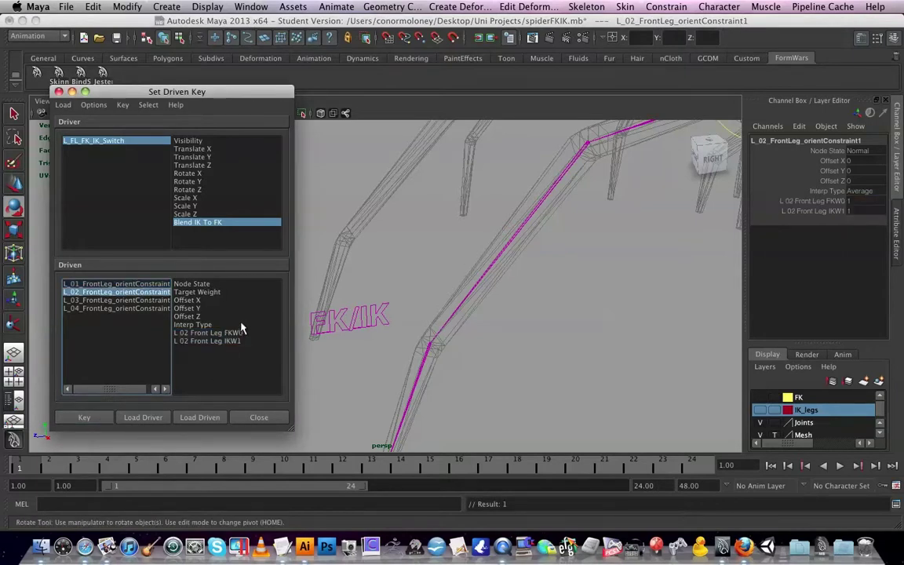
drag(208, 333, 208, 341)
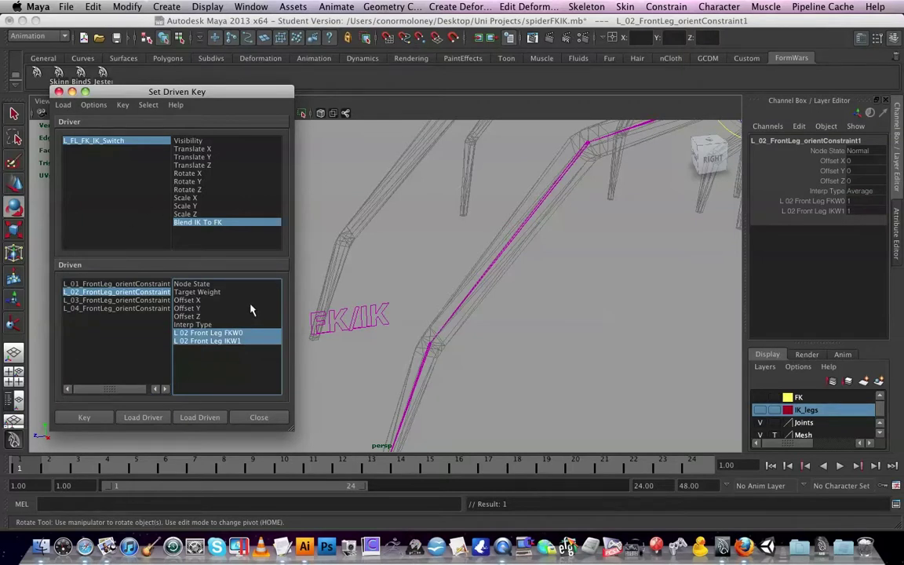
click(343, 281)
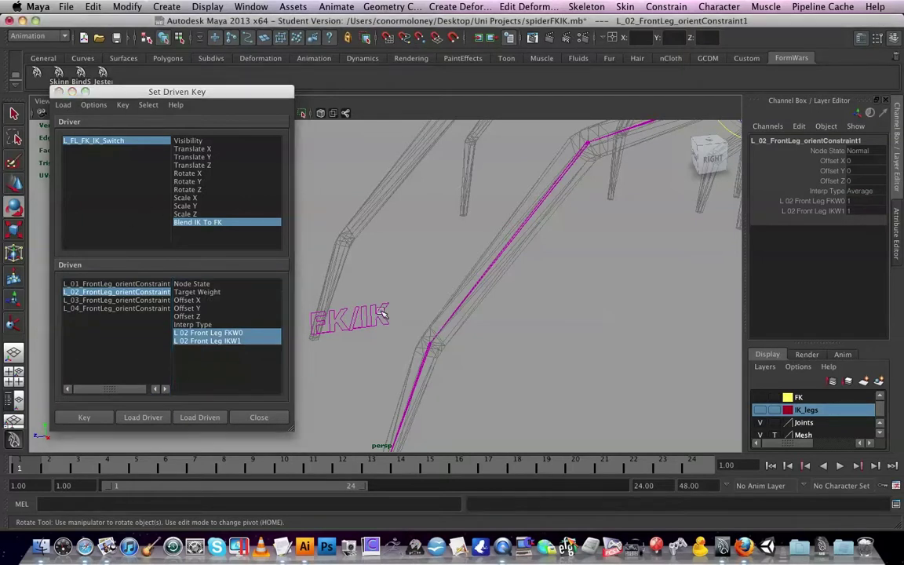
double_click(855, 250)
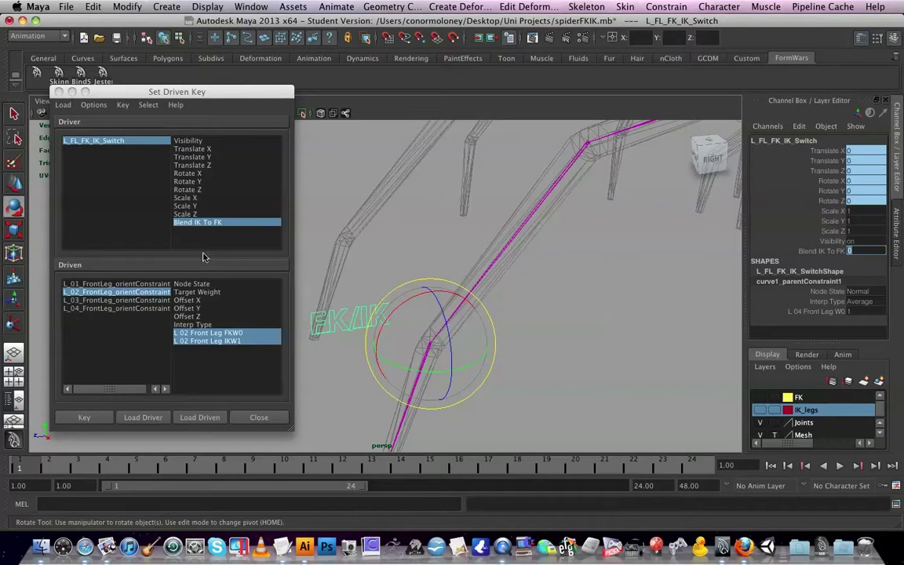
click(224, 91)
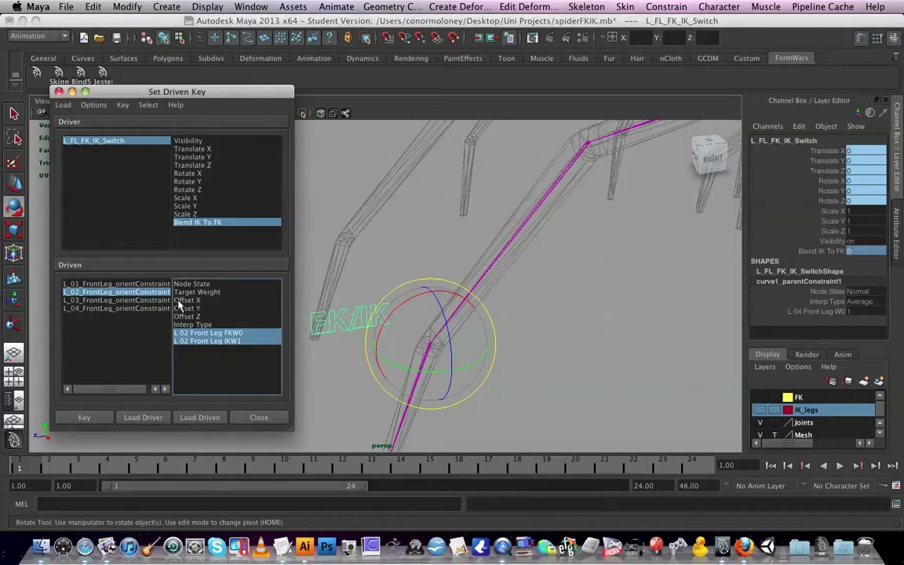
click(116, 292)
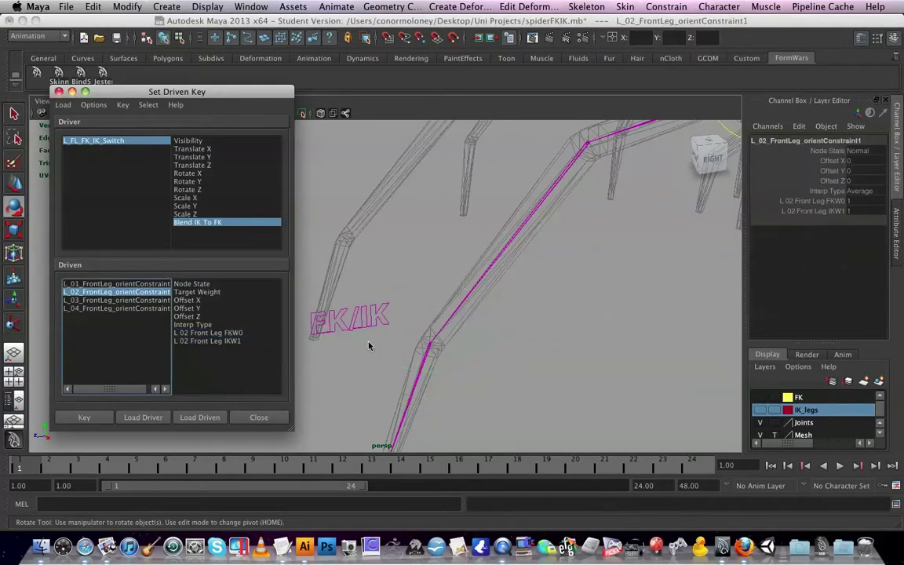
drag(236, 333, 252, 343)
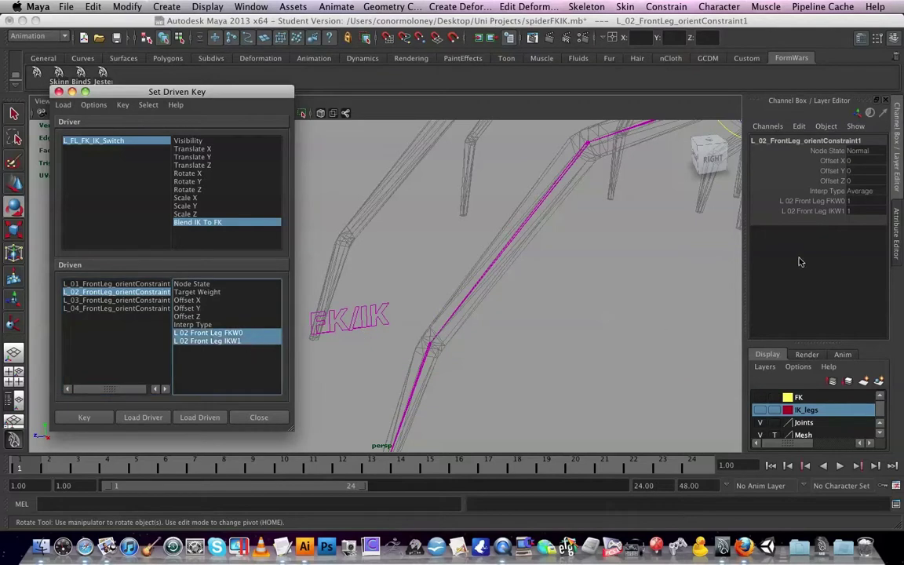
click(832, 201)
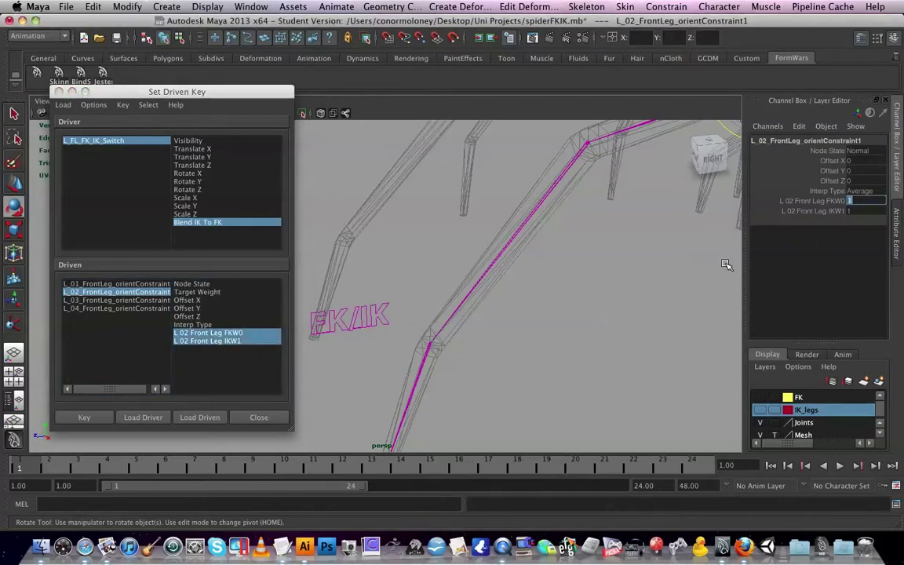
key(Tab)
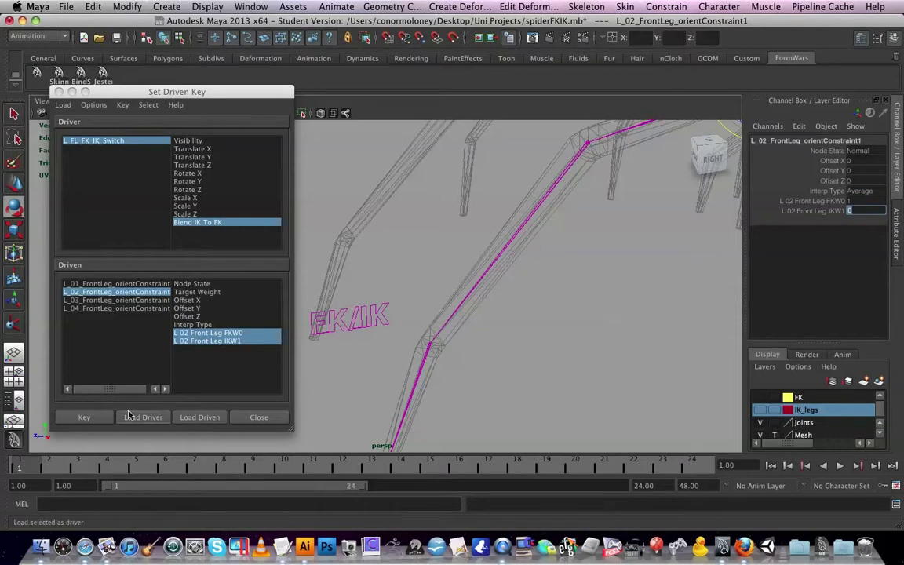
click(83, 417)
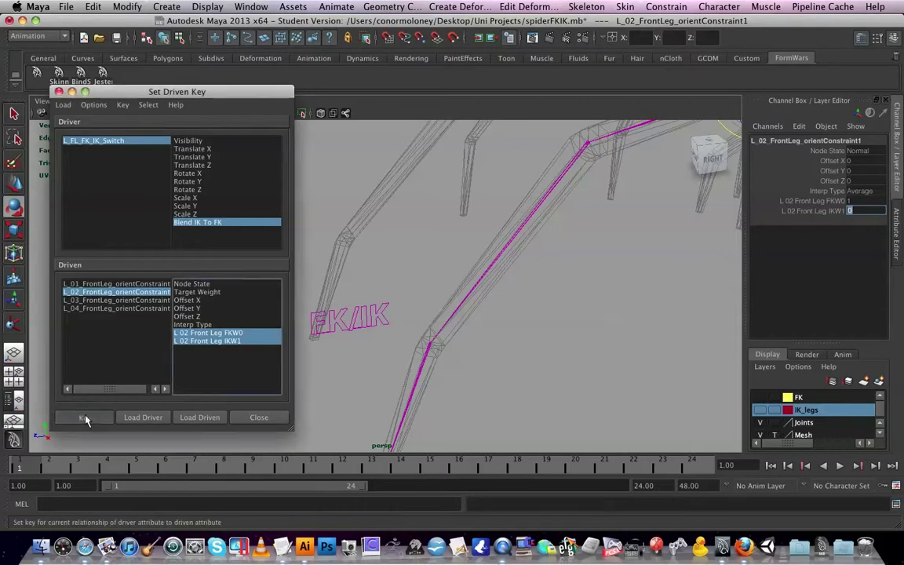
Step: Key the L_03 and L_04 constraints at FKW0 1 and IKW1 0 as well
click(141, 301)
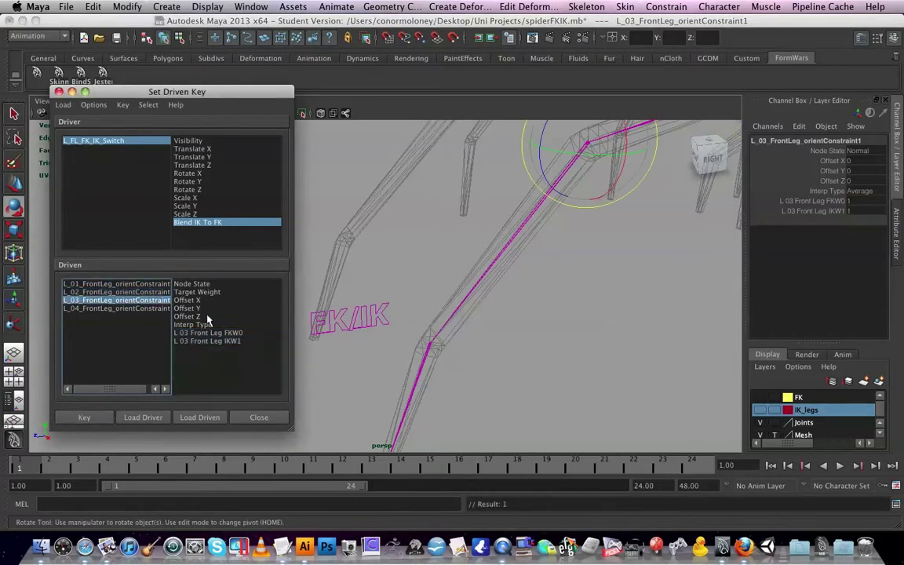
click(855, 211)
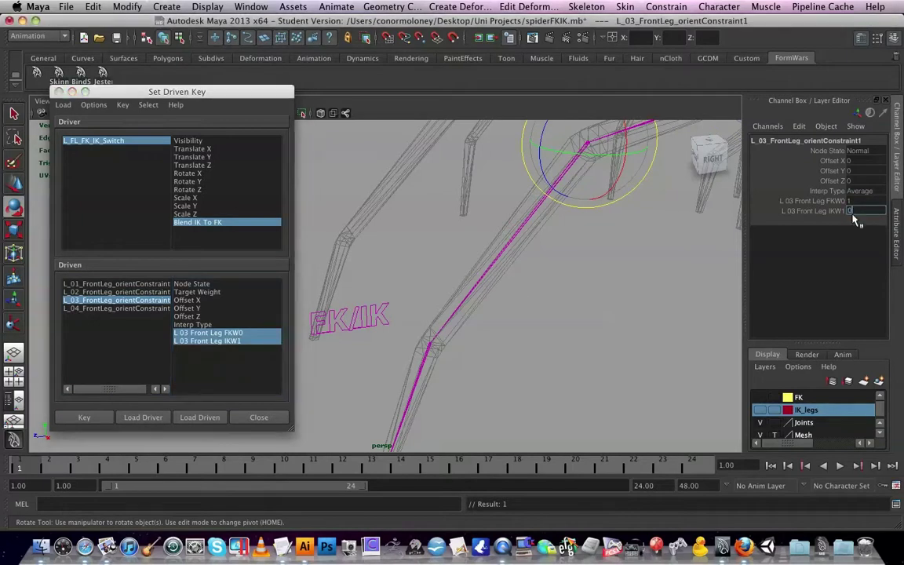
click(84, 418)
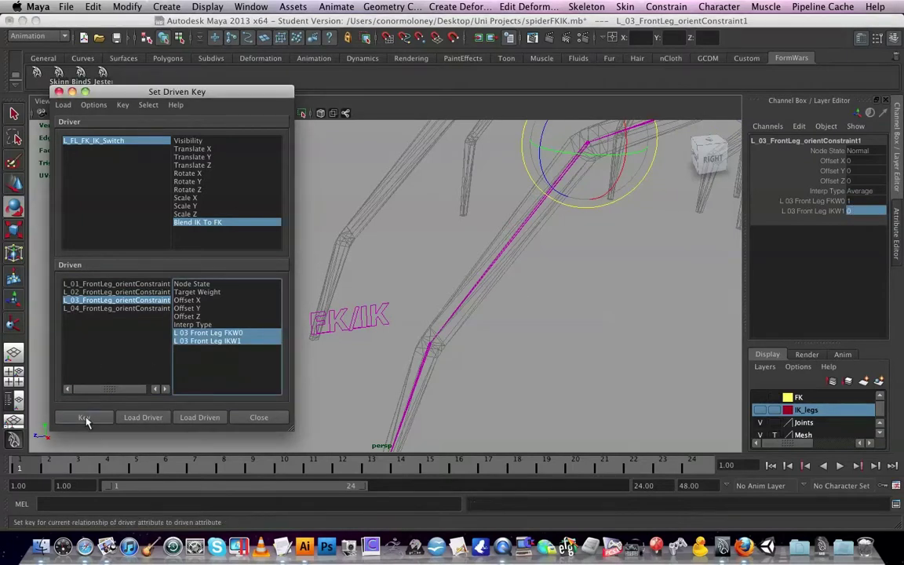
click(161, 310)
click(855, 211)
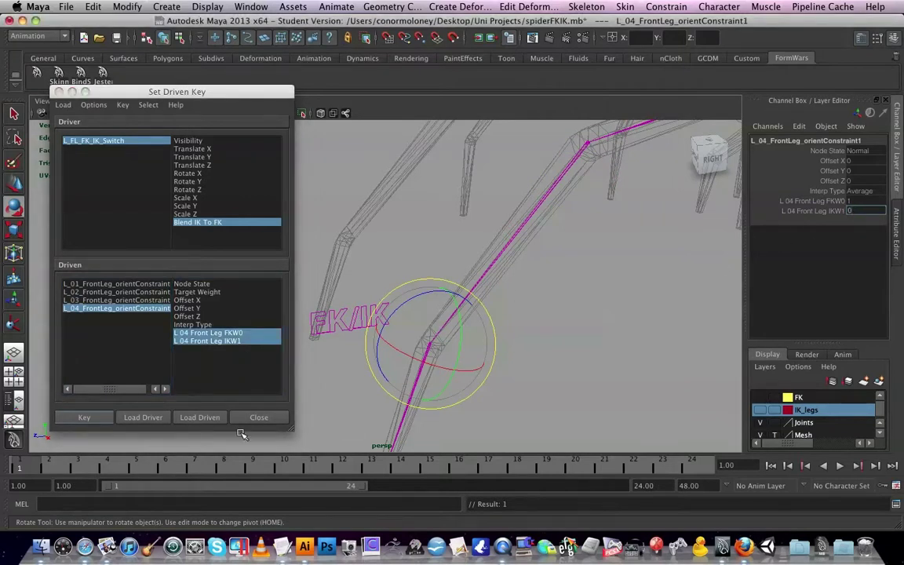
click(84, 417)
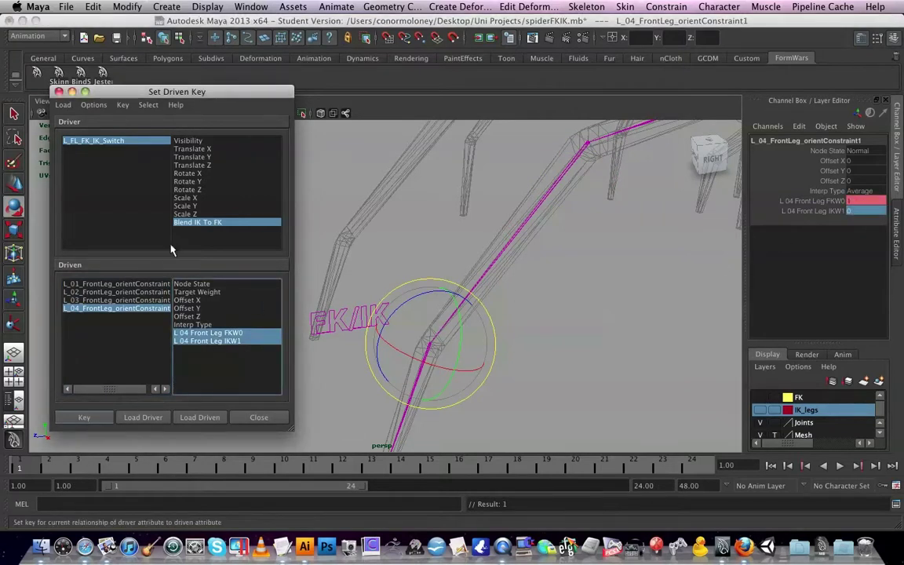
click(125, 143)
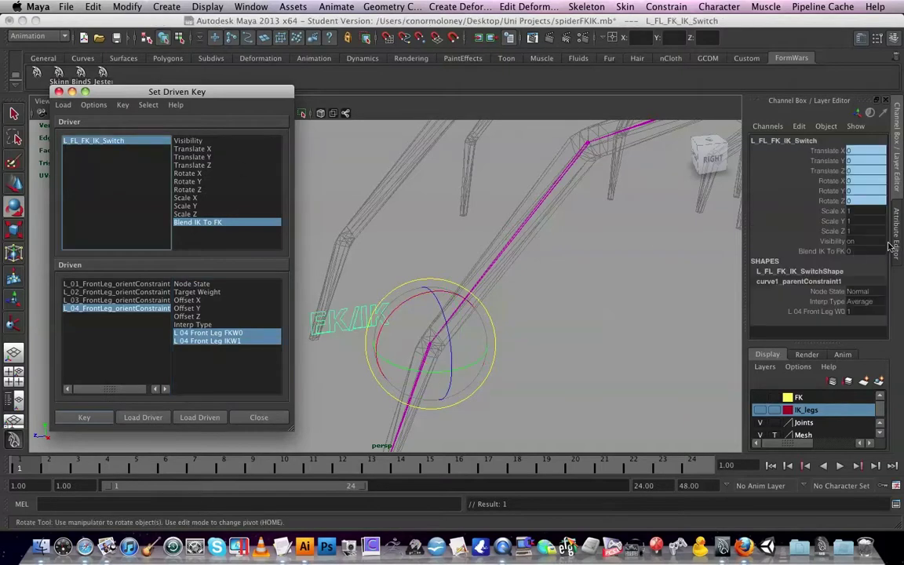
Step: Set Blend IK To FK to 10 and set the L_02 constraint's FK weight to 0
click(863, 251)
text(10)
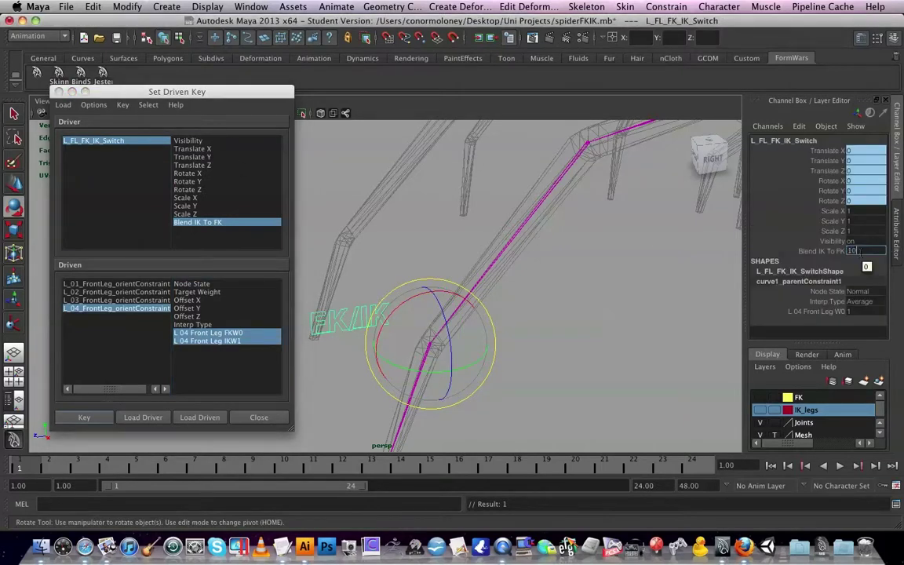
key(Return)
click(149, 292)
click(224, 333)
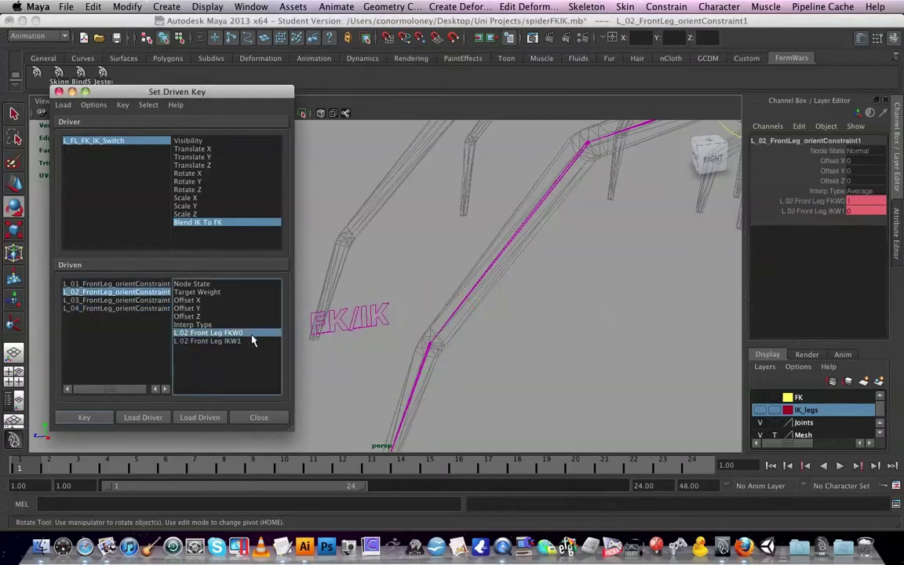
click(256, 340)
shift+click(255, 333)
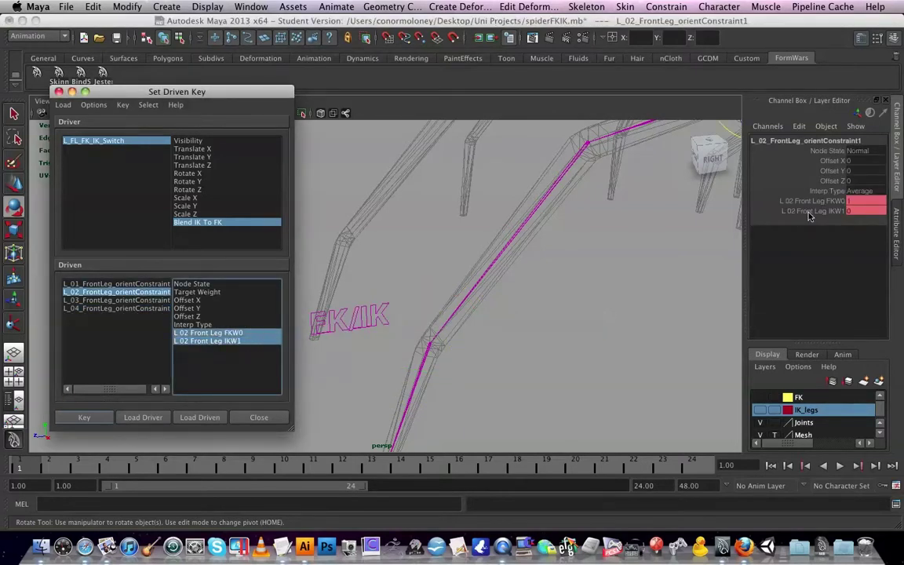
double_click(855, 201)
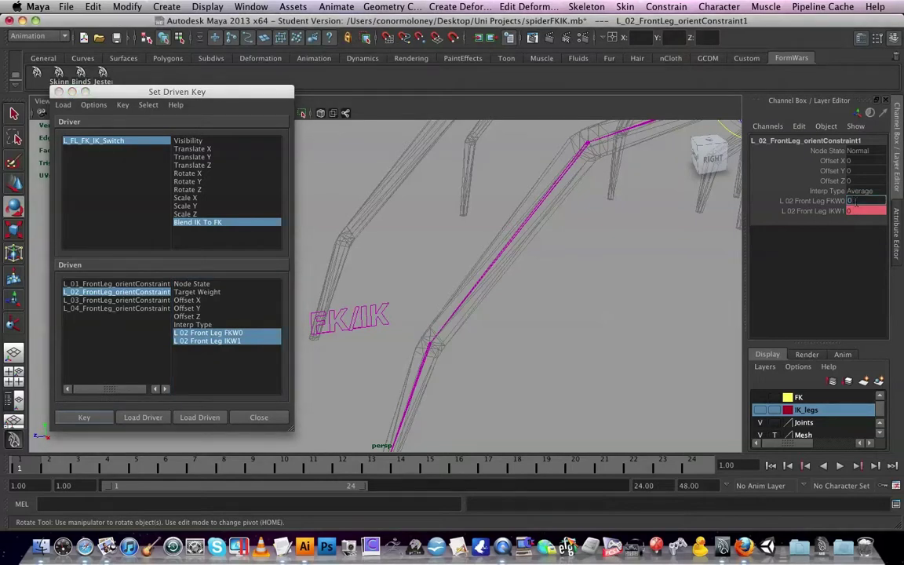
text(0)
key(Tab)
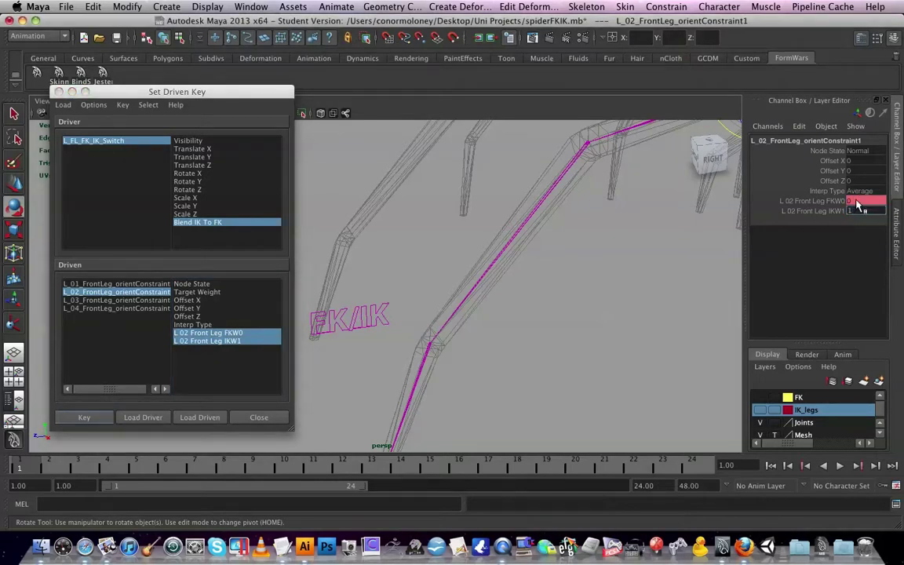
Step: Set L_03's FK weight to 0, and L_04's FKW0 to 0 and IKW1 to 1
click(141, 301)
drag(240, 333, 253, 343)
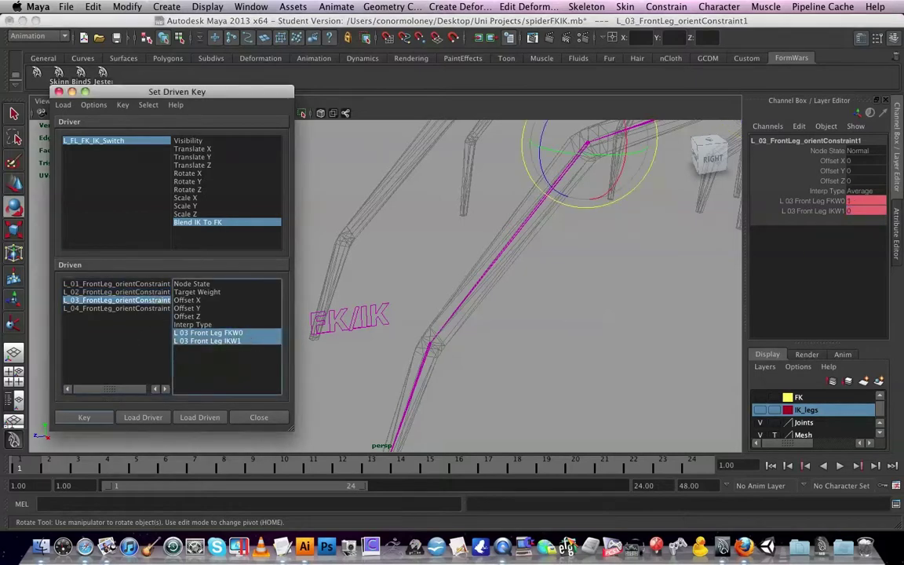
double_click(864, 201)
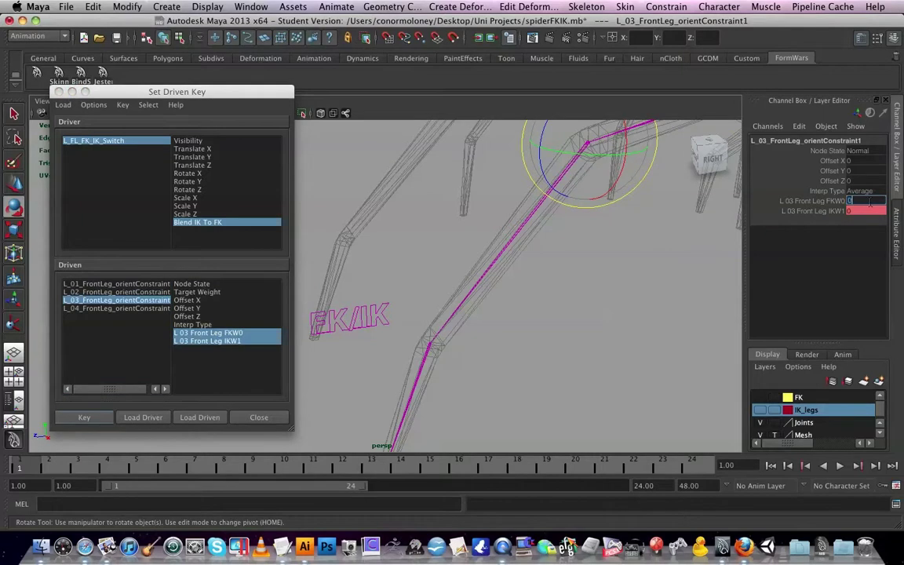
text(0)
key(Tab)
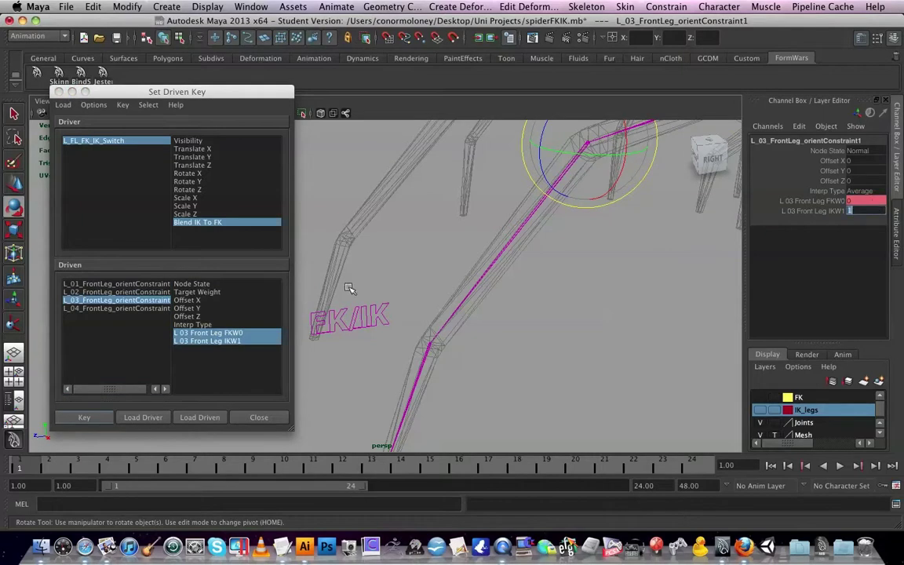
click(126, 307)
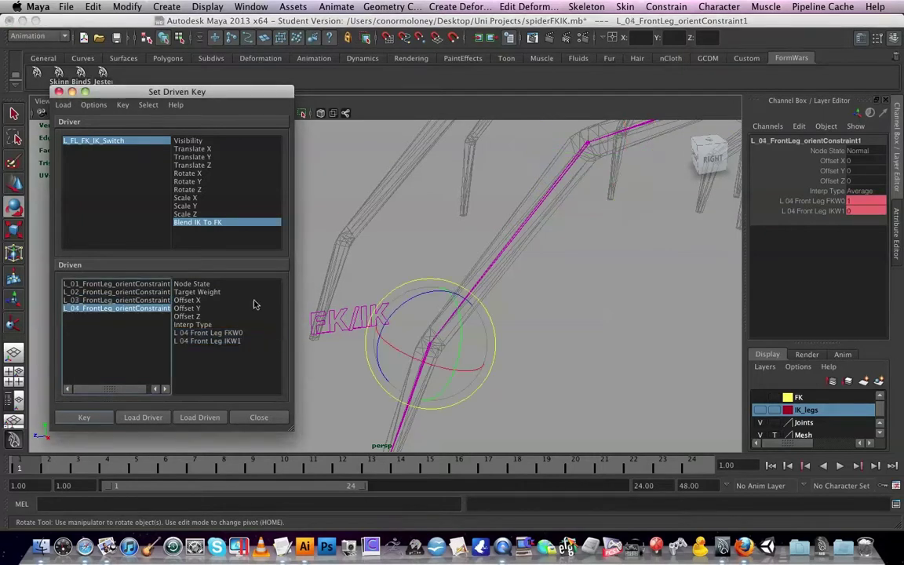
double_click(862, 201)
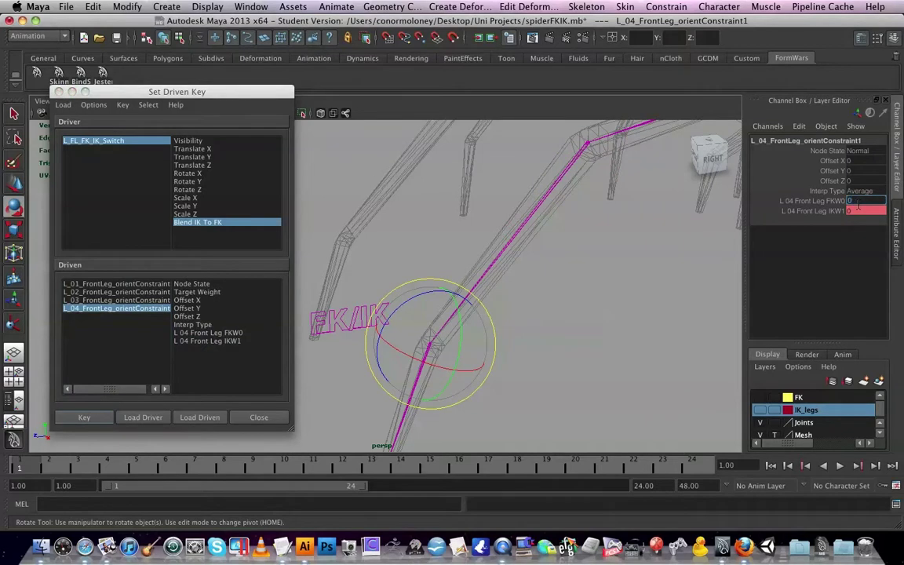
text(0)
key(Tab)
text(1)
key(Return)
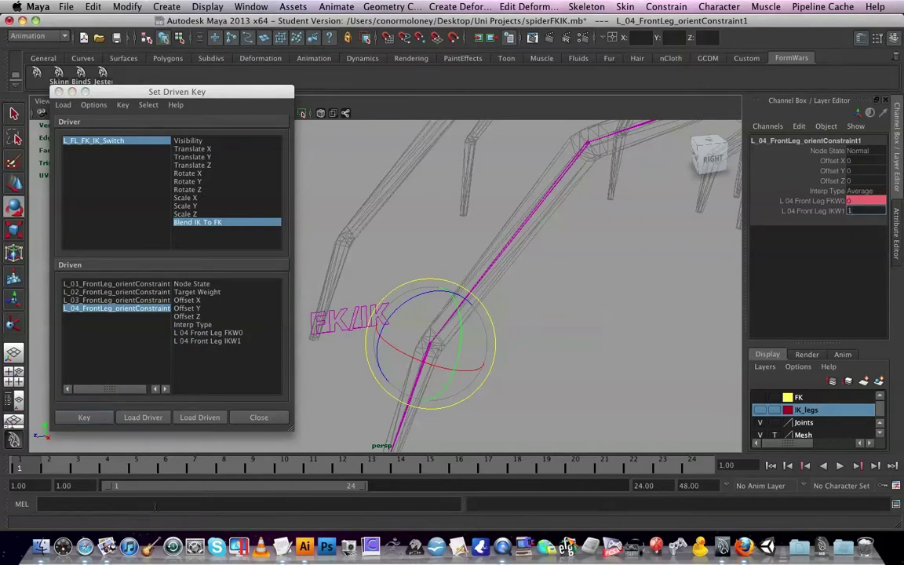
Step: Key the L_04 constraint's FKW0 0 and IKW1 1 at Blend IK To FK 10
click(88, 418)
click(86, 418)
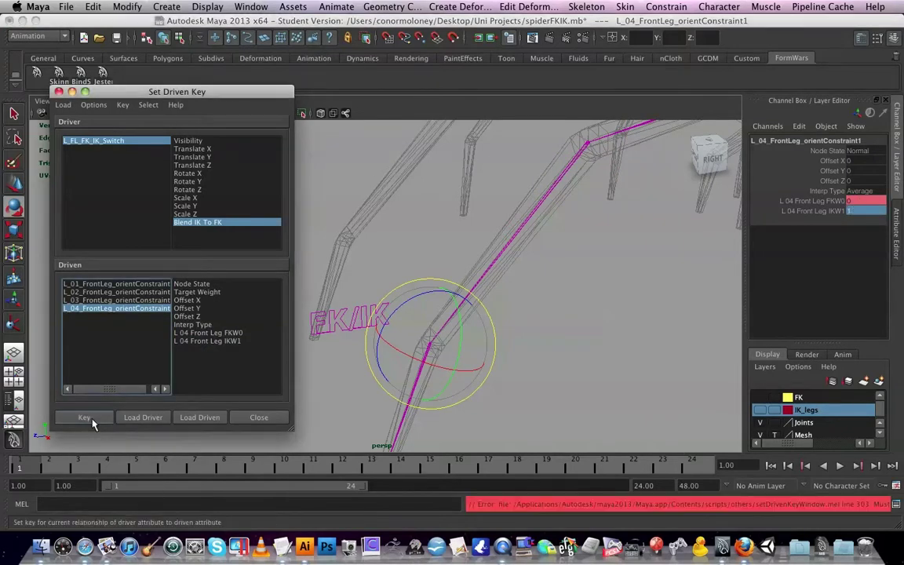
drag(235, 333, 252, 349)
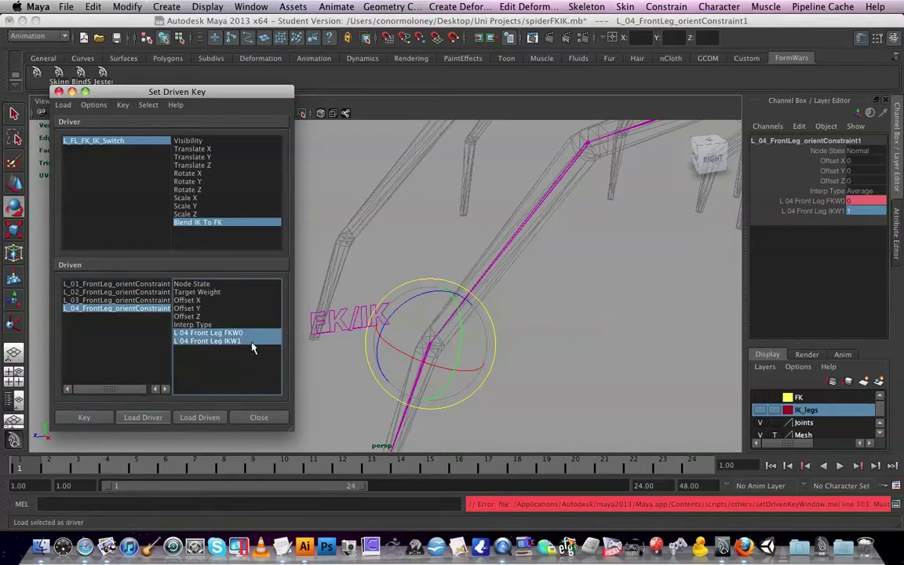
click(87, 418)
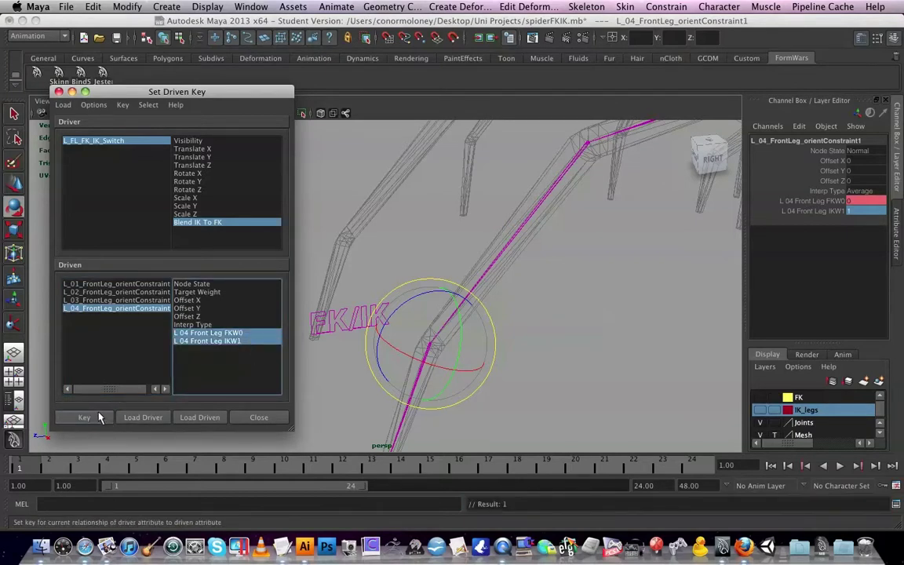
click(116, 300)
Step: Key the L_03 and L_02 constraints' FK and IK weights at Blend IK To FK 10
drag(221, 333, 241, 355)
click(88, 418)
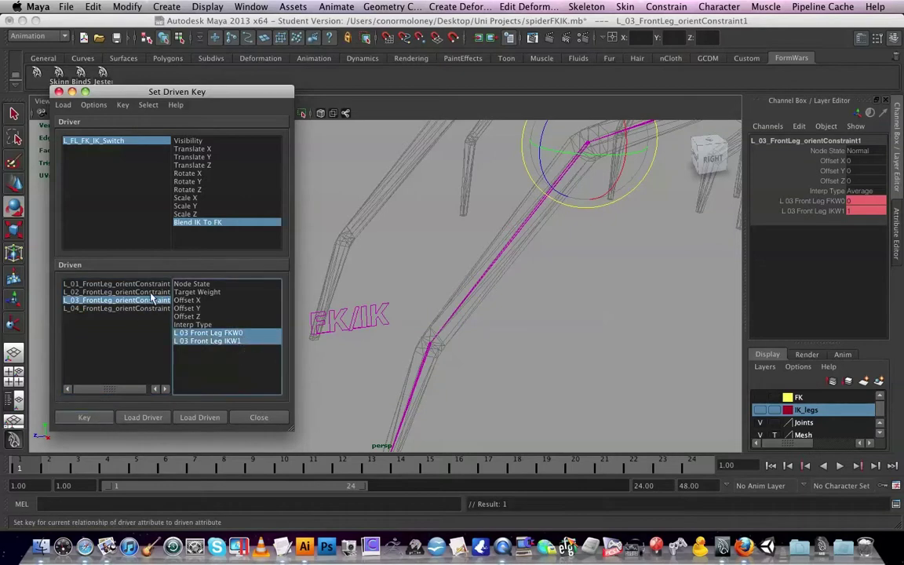
click(118, 292)
drag(228, 333, 231, 358)
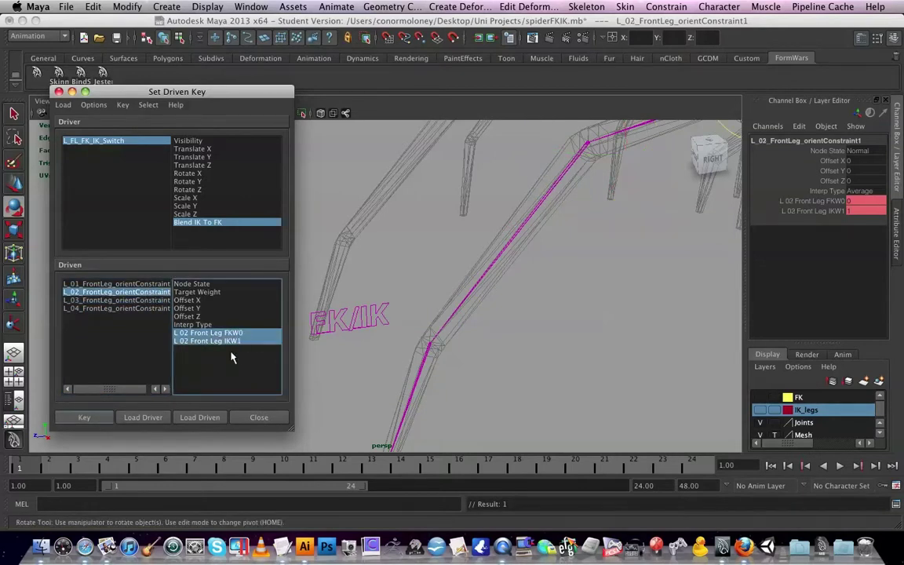
click(88, 418)
Step: Edit Blend IK To FK on the switch and inspect the L_01–L_04 constraint weights
click(492, 313)
click(390, 321)
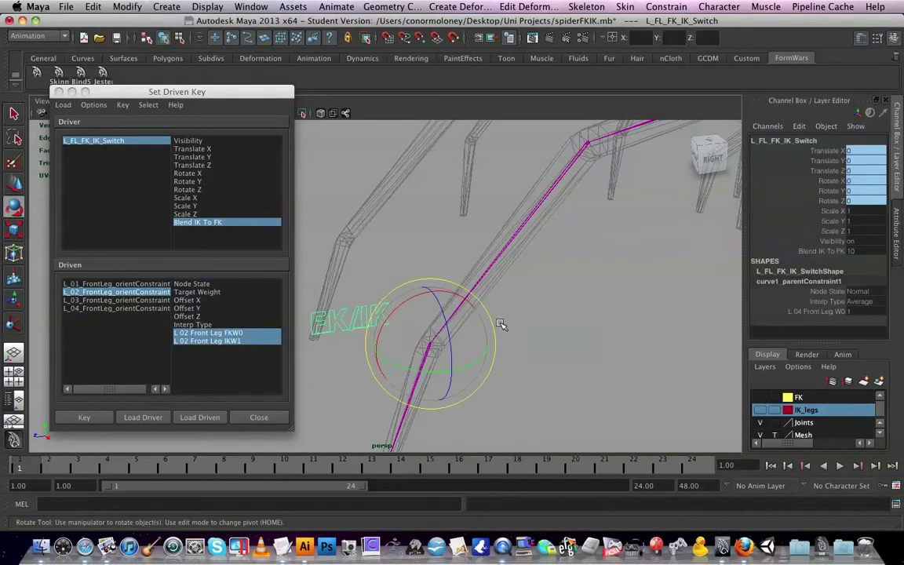
click(831, 252)
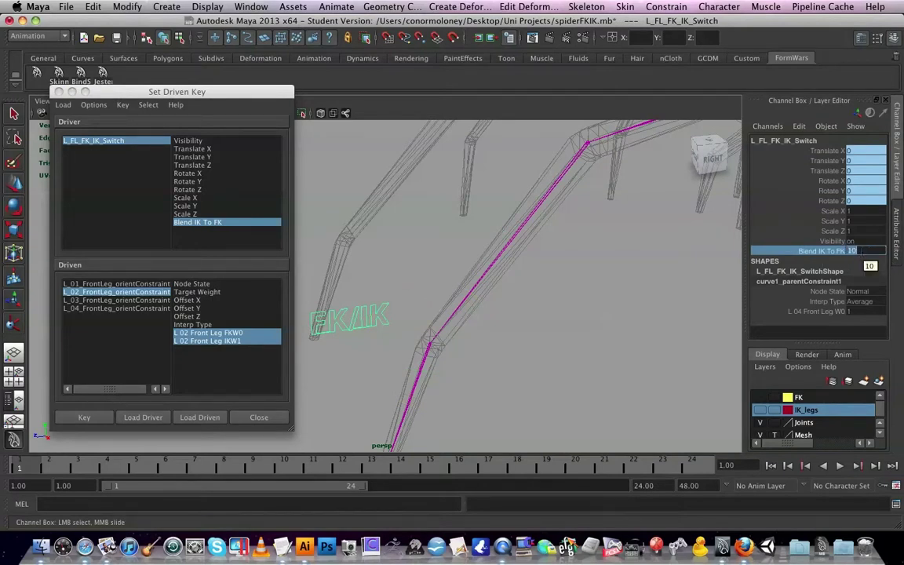
double_click(861, 251)
click(577, 303)
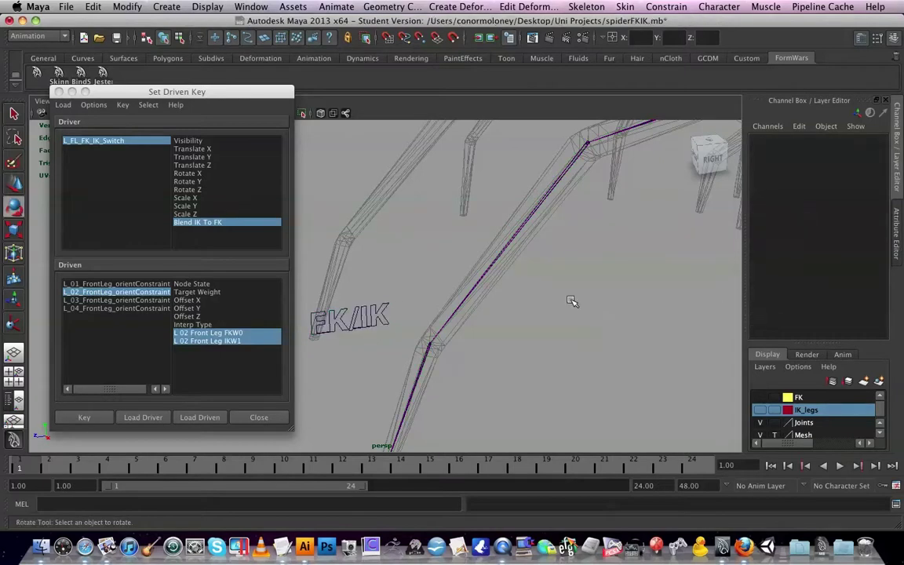
click(125, 300)
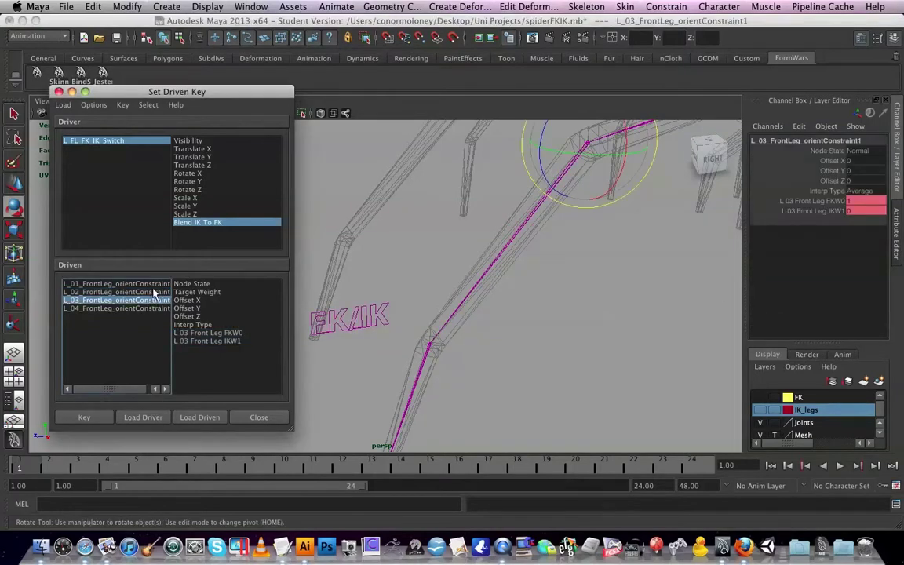
click(154, 284)
click(155, 292)
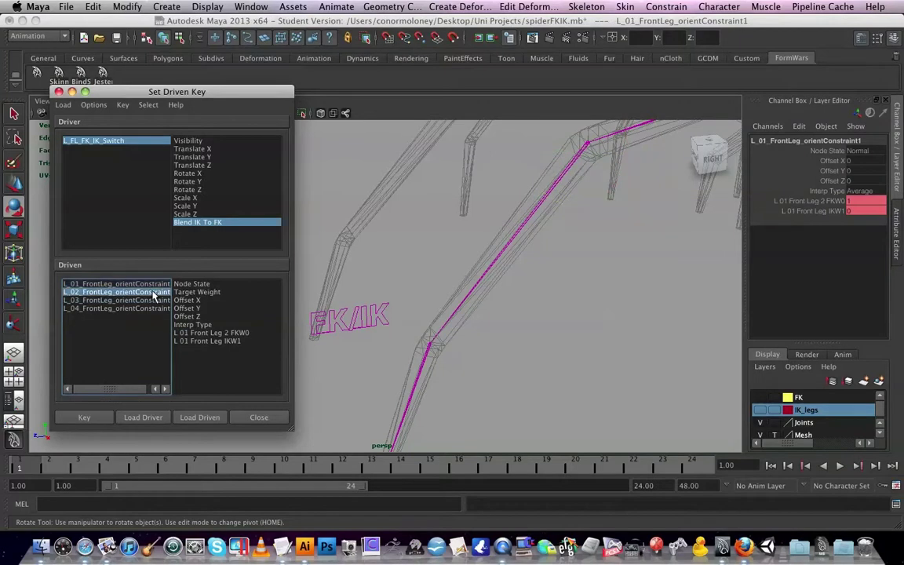
click(151, 301)
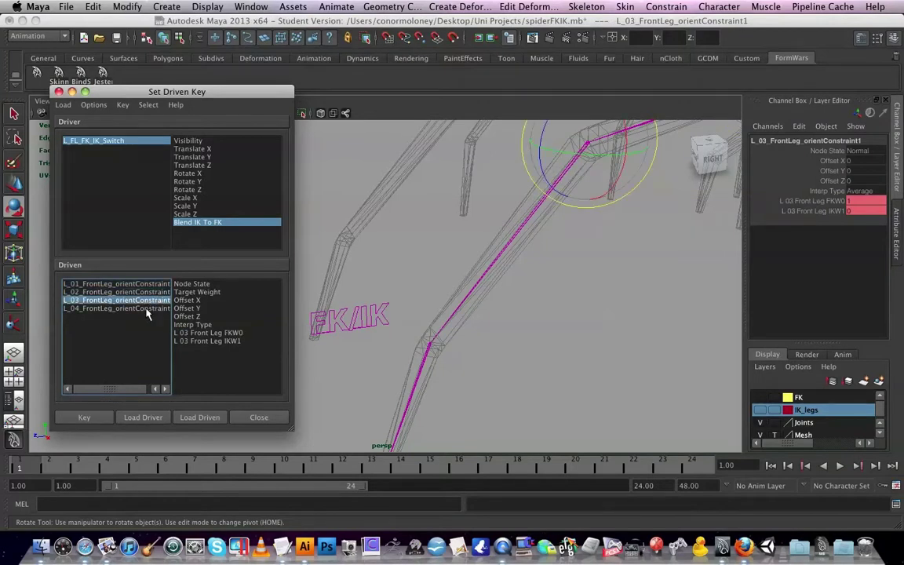
click(147, 310)
Step: Change Blend IK To FK again and recheck FK/IK weights on L_01 through L_04
click(587, 362)
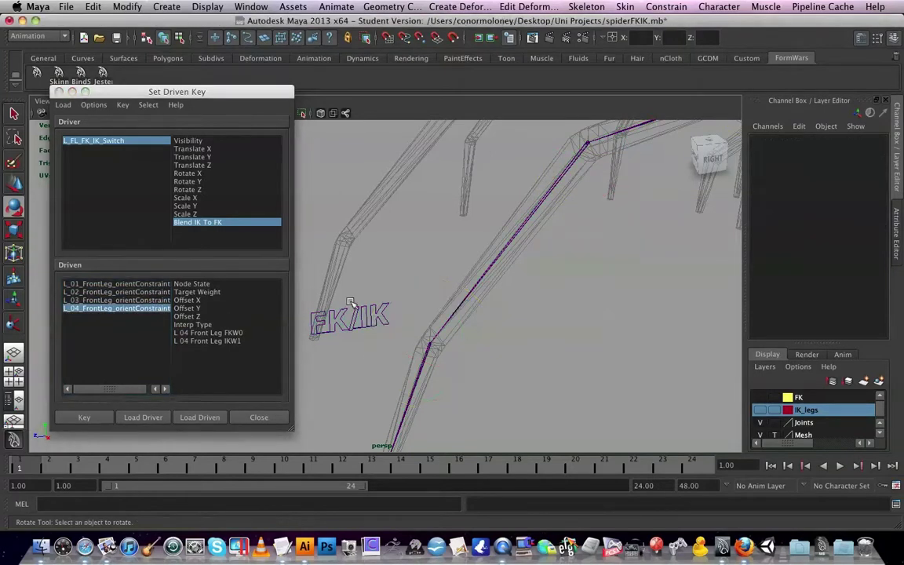
click(337, 318)
double_click(865, 251)
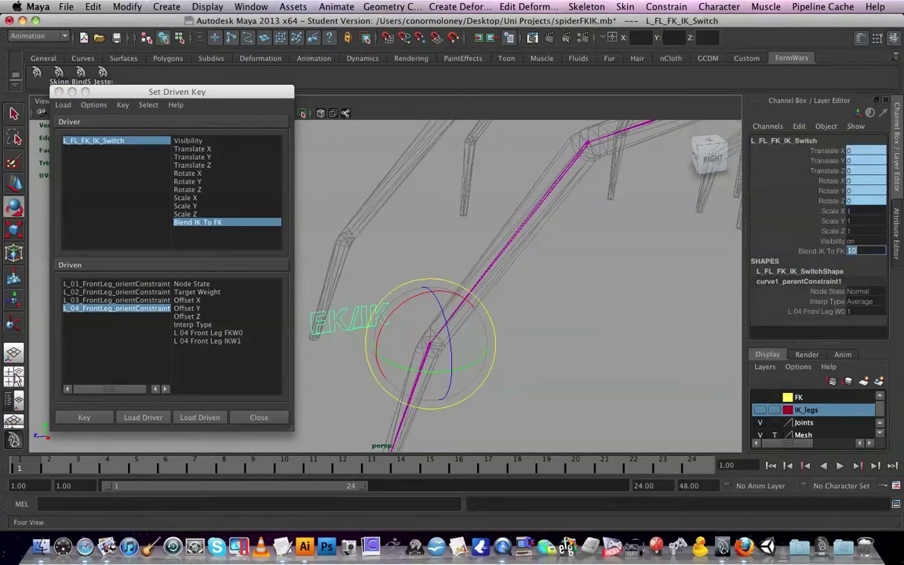
click(147, 284)
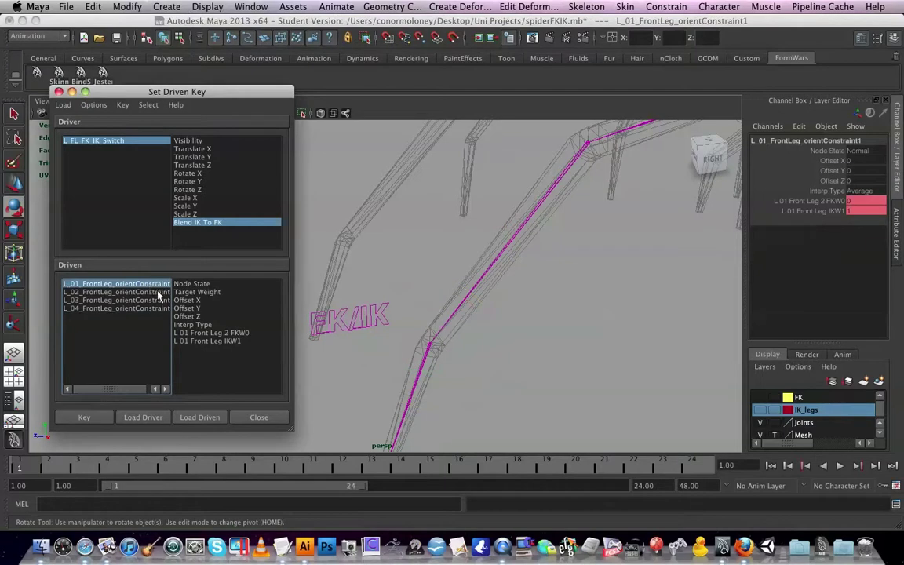
click(147, 292)
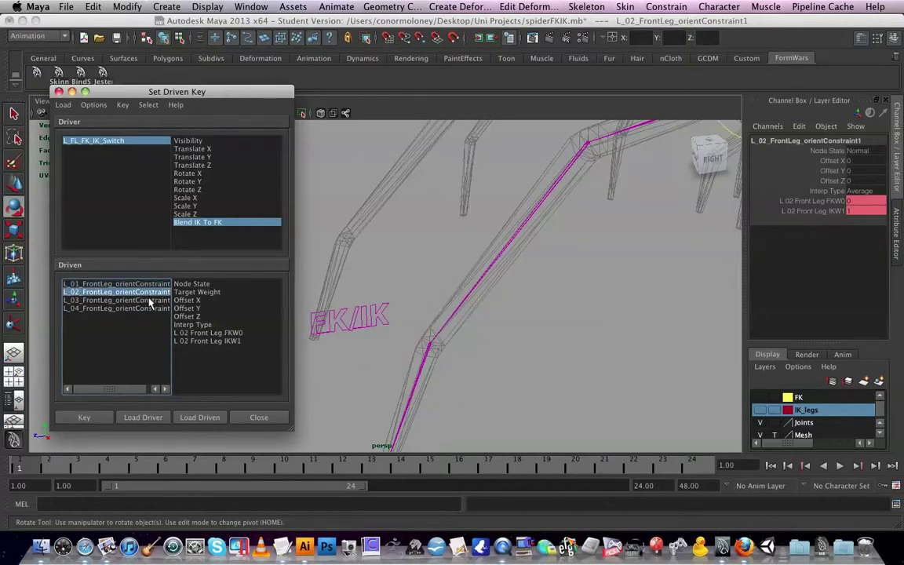
click(149, 301)
click(150, 308)
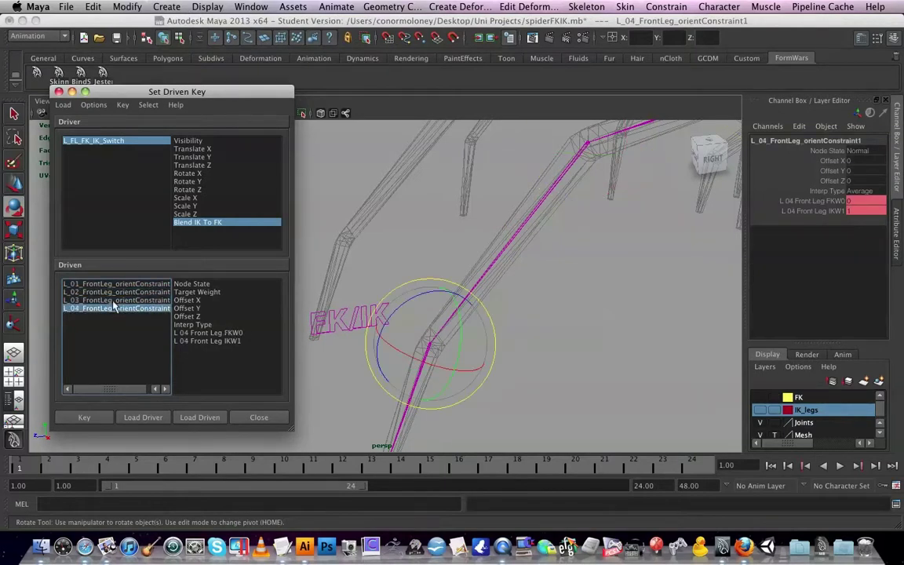
Step: Close Set Driven Key, hide the Joints layer and show the IK_legs layer
click(58, 92)
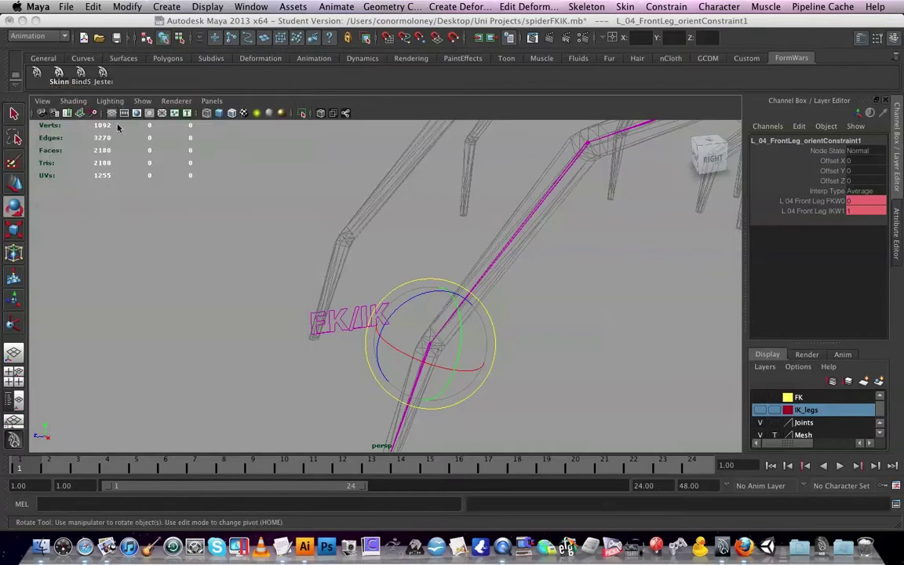
click(545, 296)
alt+drag(546, 296, 491, 337)
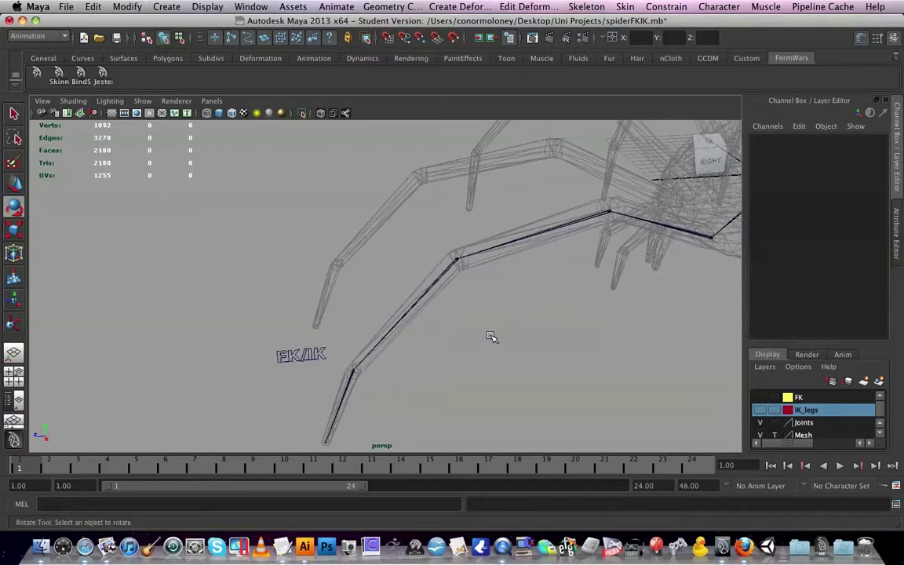
click(761, 423)
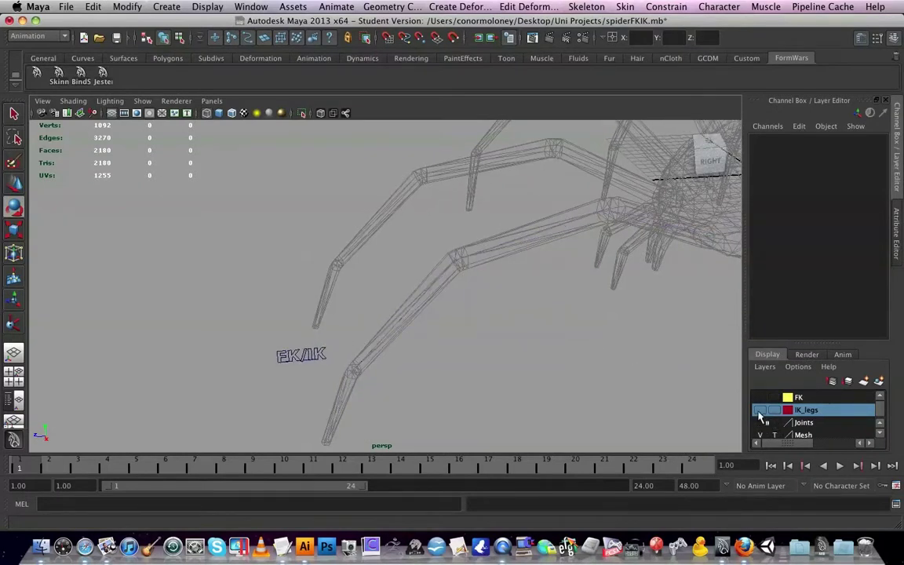
double_click(766, 422)
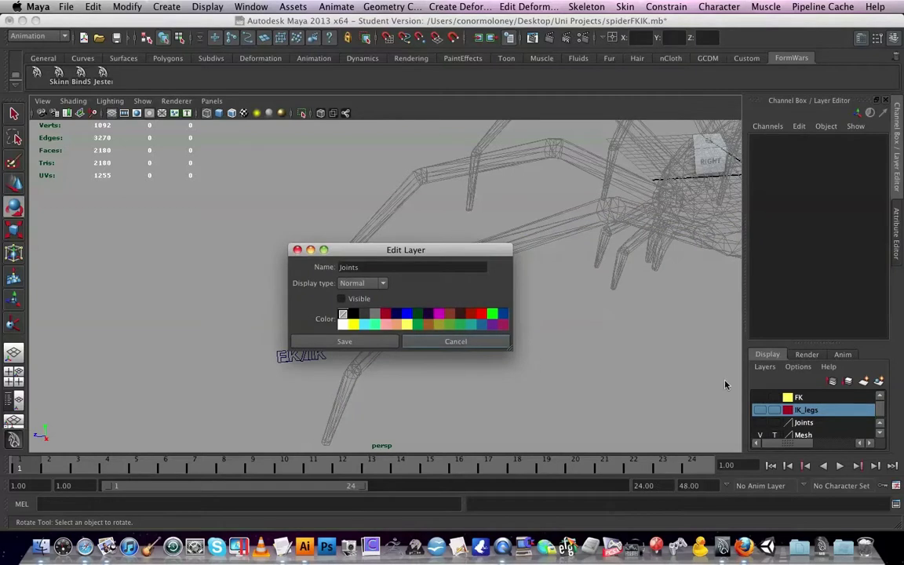
click(479, 342)
click(760, 412)
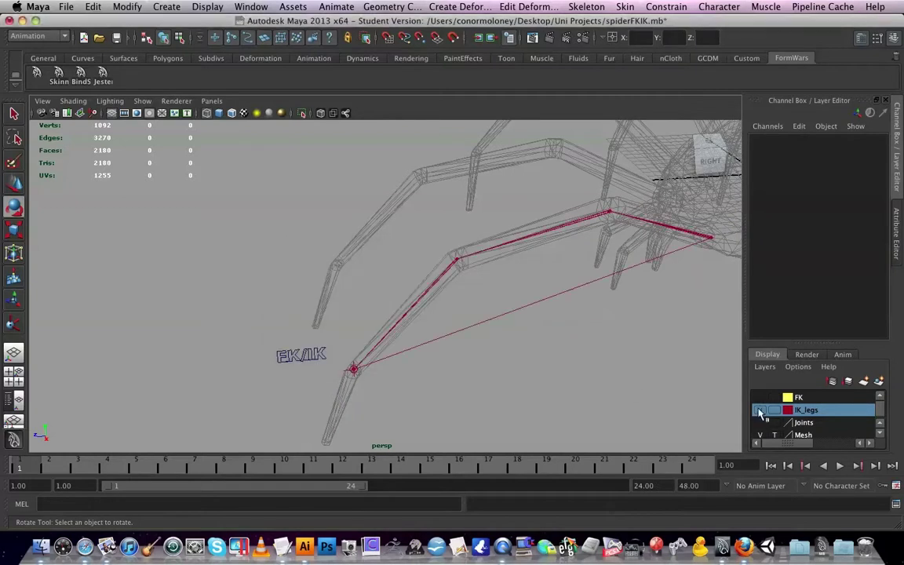
Step: Move ikHandle1 to Translate Y 1.641, Z 31.937 to lift the front leg
click(352, 369)
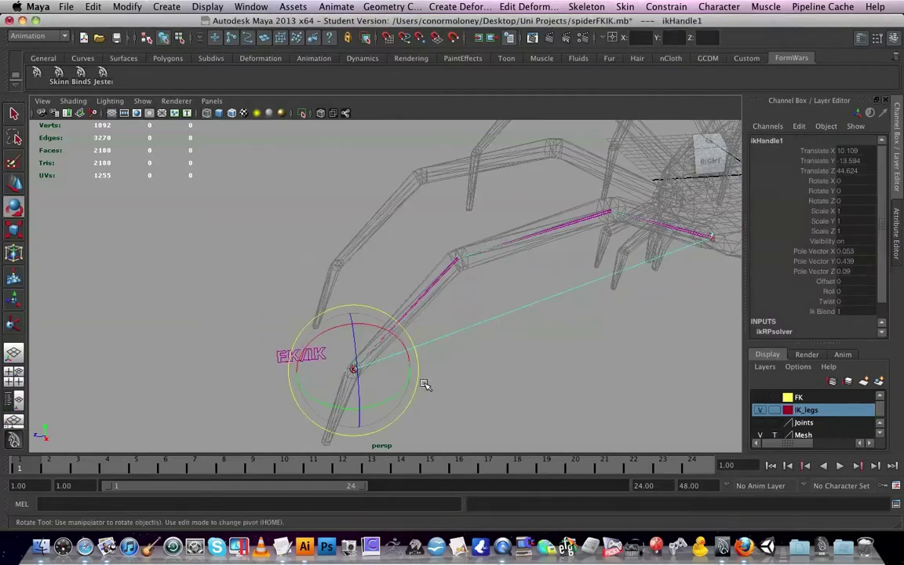
click(14, 186)
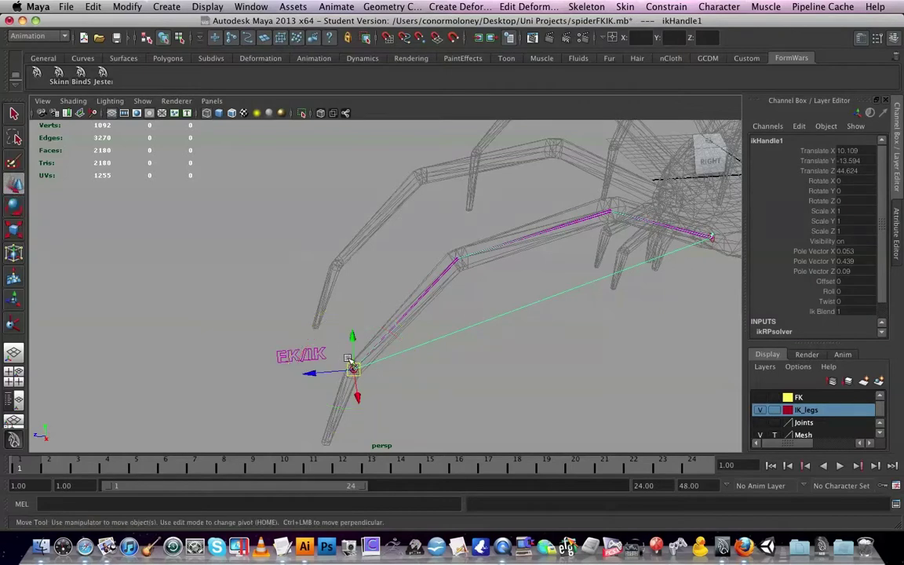
drag(352, 367, 471, 236)
alt+drag(494, 287, 521, 307)
Step: Show the Joints layer again and tumble the view to see the raised leg
scroll(789, 424, down, 1)
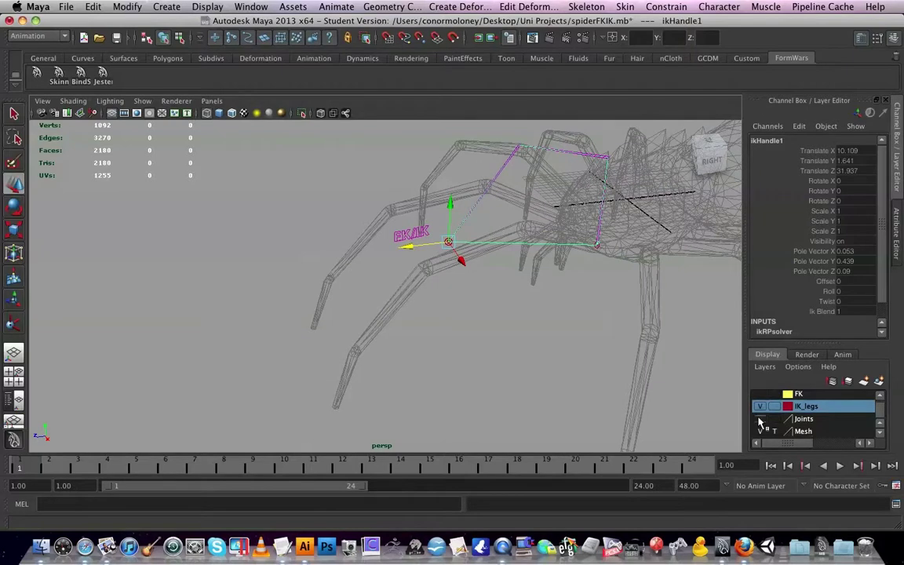
click(760, 421)
alt+drag(480, 307, 486, 280)
click(520, 317)
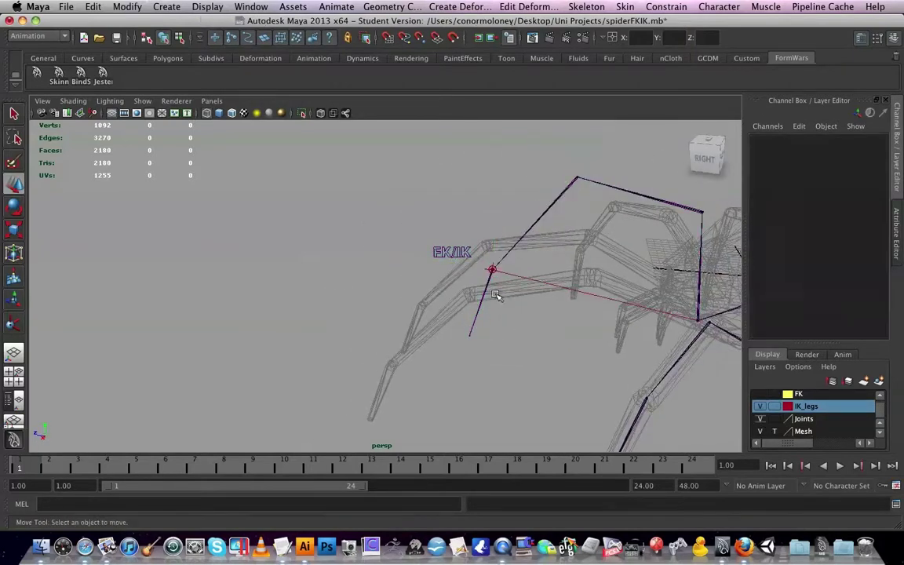
click(489, 287)
click(561, 321)
mouse_move(560, 321)
alt+mouse_down()
mouse_move(563, 335)
mouse_move(595, 323)
mouse_move(552, 325)
alt+mouse_up()
alt+right_drag(552, 325, 531, 326)
alt+drag(531, 326, 521, 322)
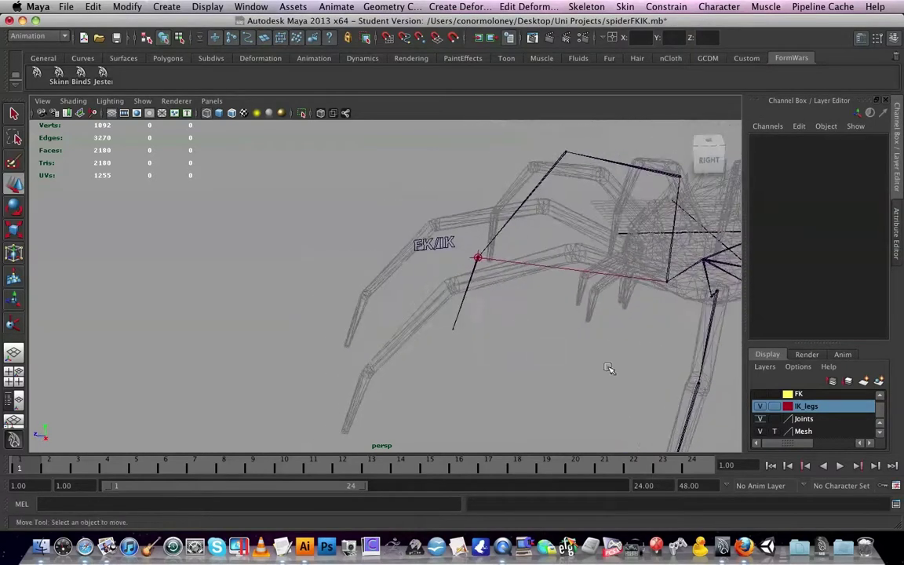
Step: Slide L_FL_FK_IK_Switch's Blend IK To FK from 10 down to 0
click(441, 245)
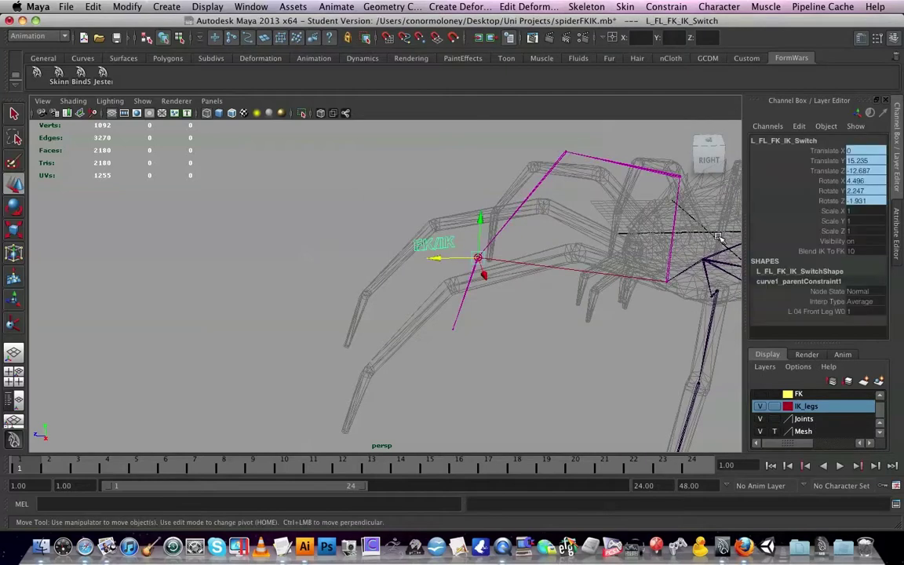
click(824, 252)
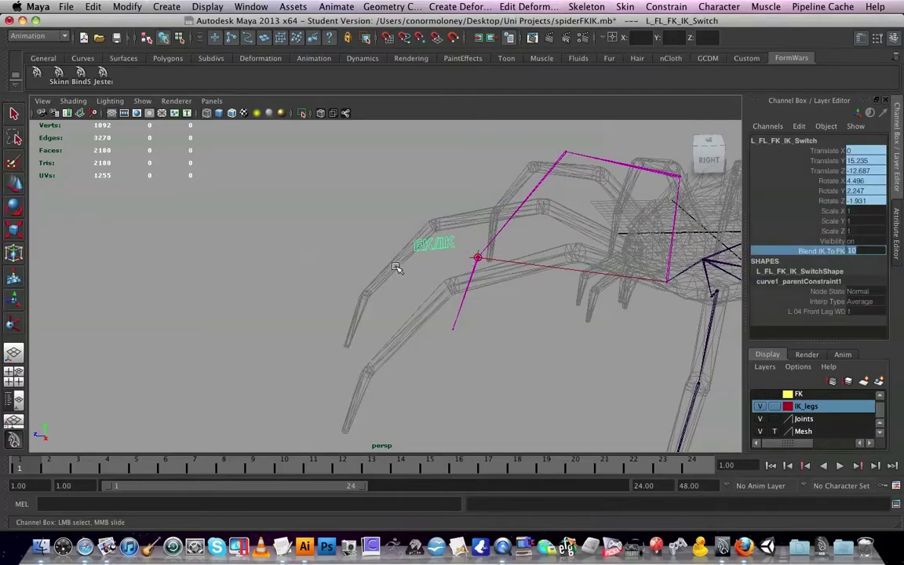
mouse_move(292, 260)
middle_down()
mouse_move(285, 259)
mouse_move(300, 257)
mouse_move(272, 257)
mouse_move(303, 258)
mouse_move(278, 264)
middle_up()
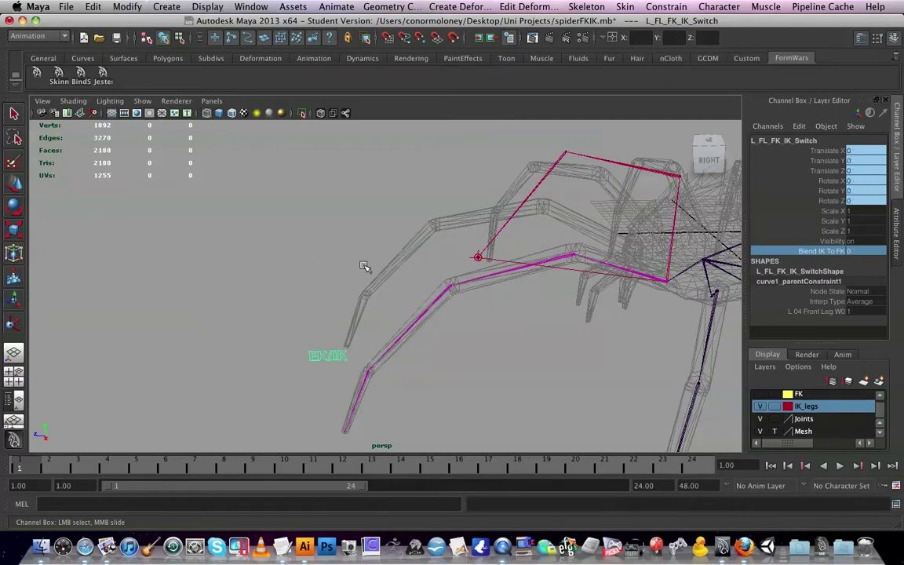
Step: Undo the blend change and IK handle moves, returning the leg to rest
key(z)
key(z)
key(z)
key(z)
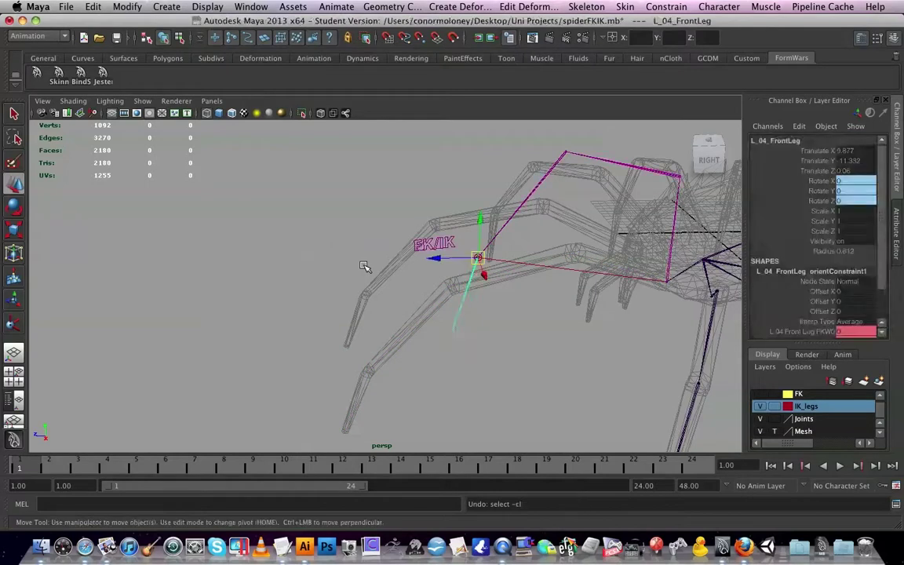
key(z)
key(z)
key(z)
key(z)
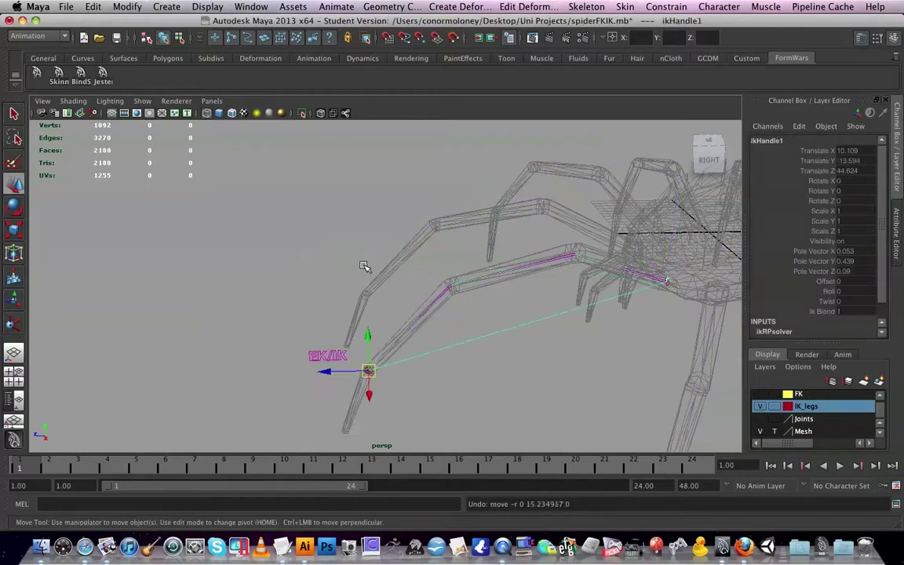
key(z)
key(z)
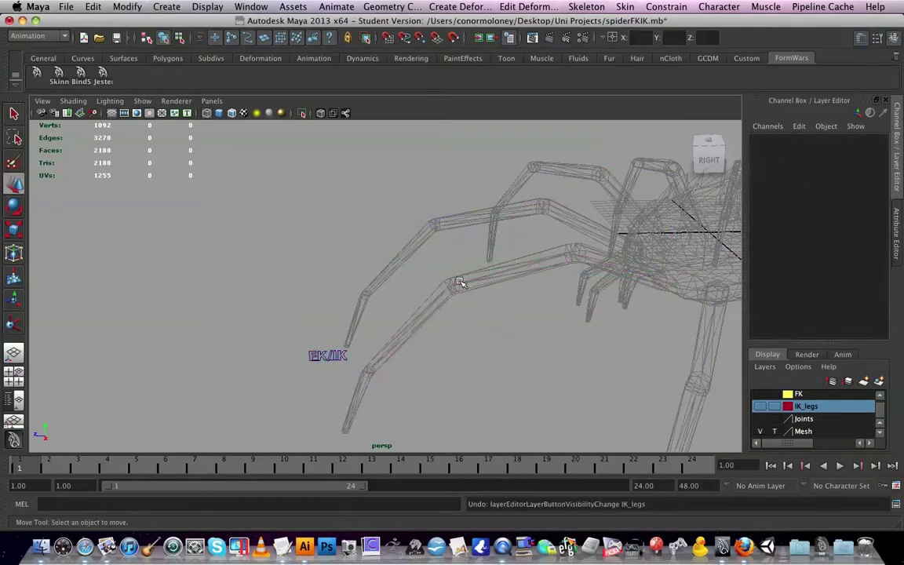
key(z)
key(z)
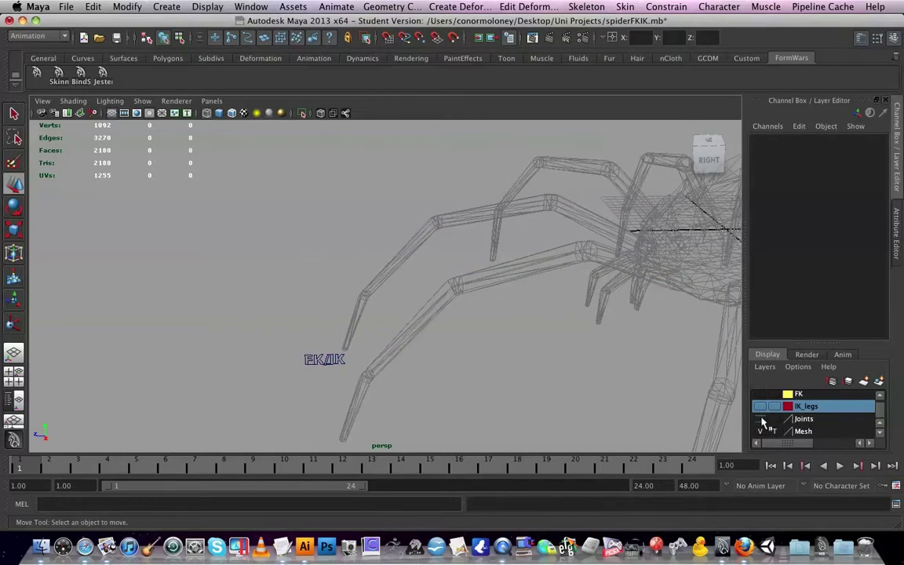
Step: Make the Joints and IK_legs layers visible again
click(760, 418)
double_click(762, 415)
click(468, 344)
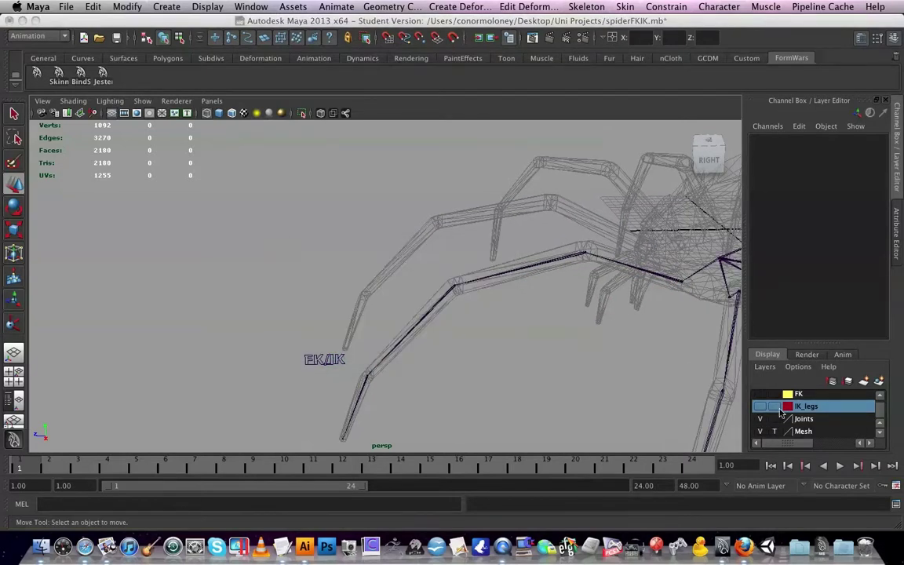
click(760, 406)
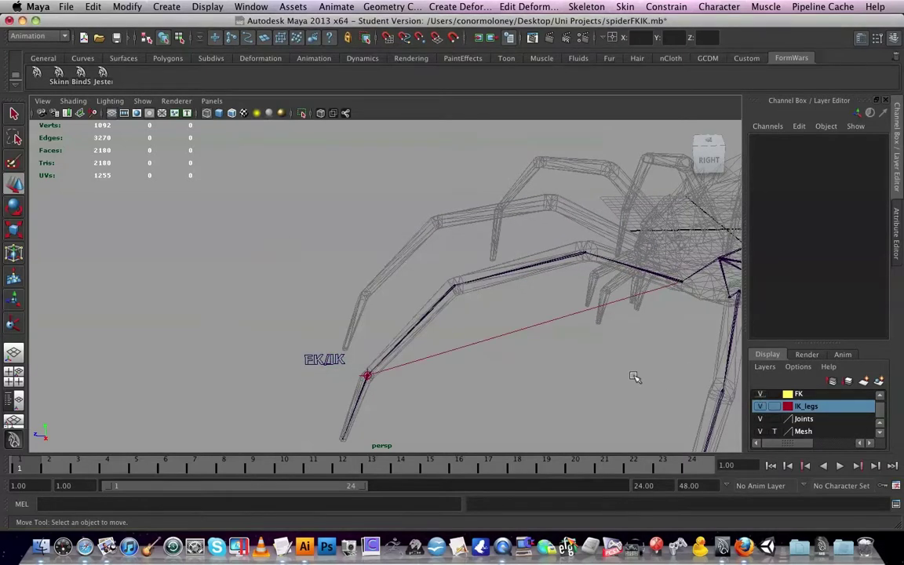
Step: Select the L_FL_FK_IK_Switch control, whose Blend IK To FK reads 10
alt+drag(636, 378, 272, 337)
scroll(465, 283, down, 3)
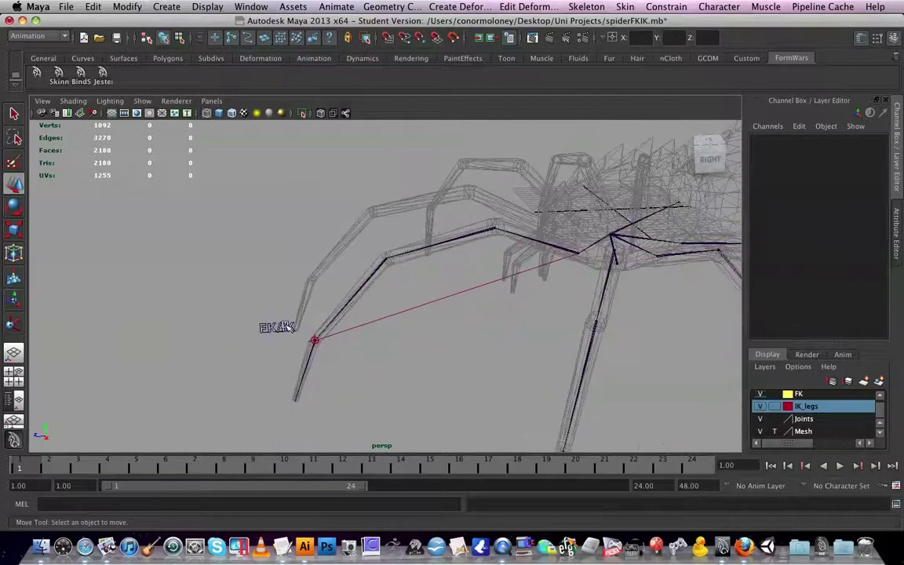
click(276, 329)
scroll(357, 293, up, 4)
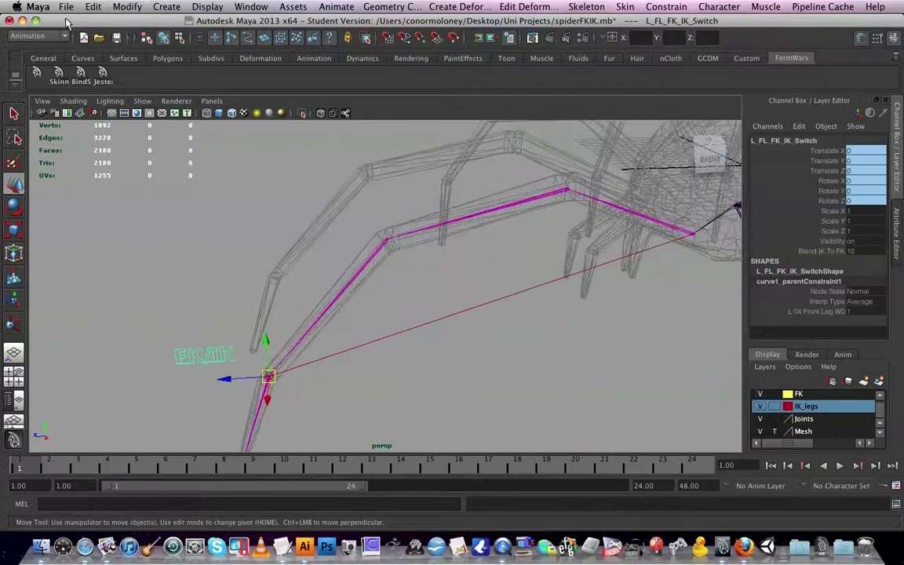